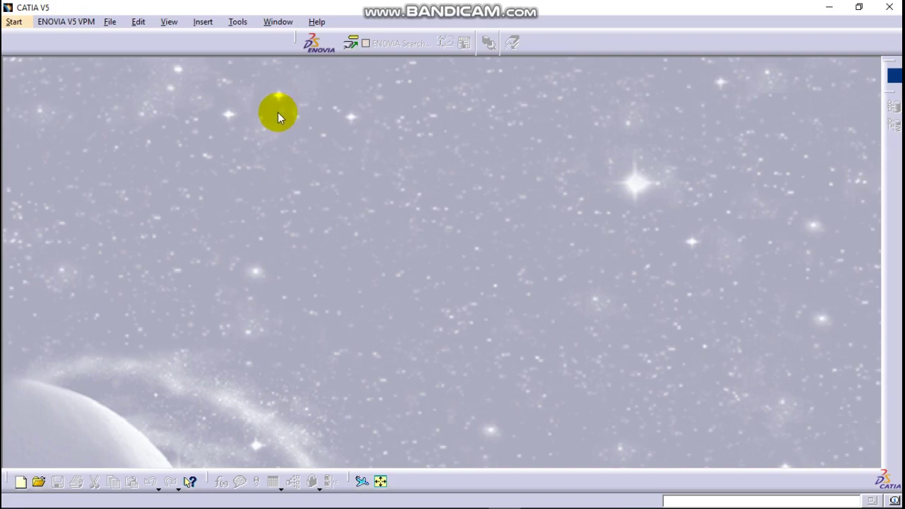
Open the 'disc for wheat metering' PDF drawing from the Final Thesis folder.
mouse_move(469, 502)
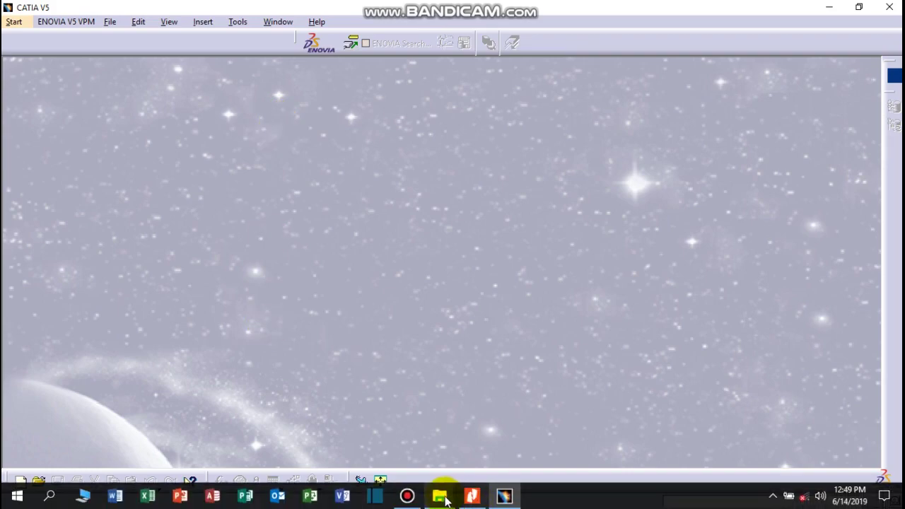
mouse_move(442, 499)
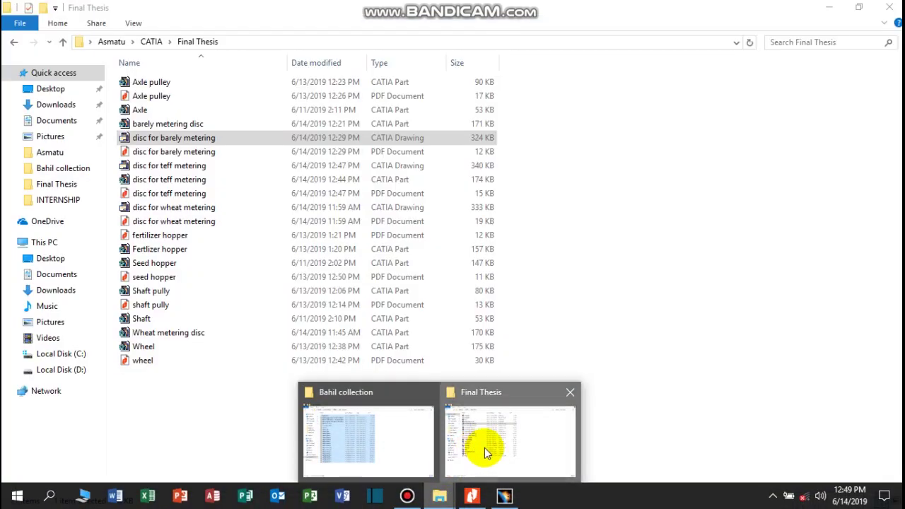
left_click(485, 449)
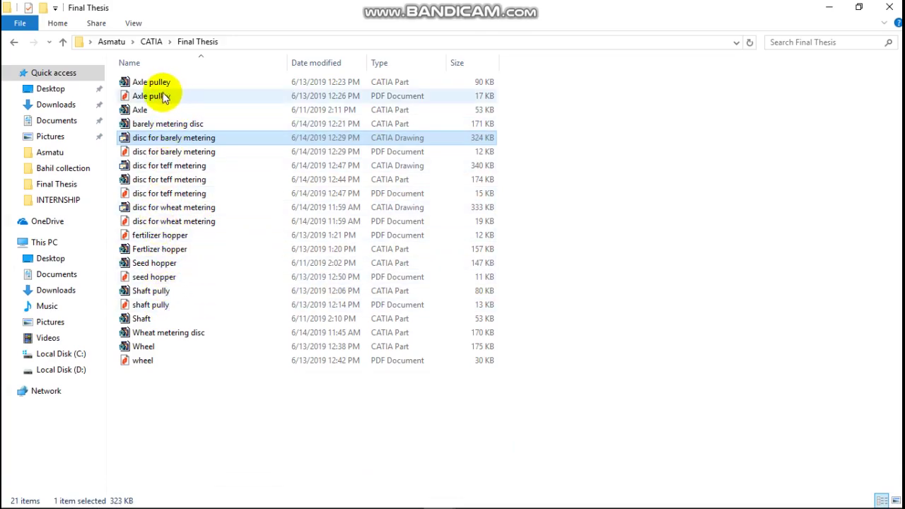
left_click(170, 225)
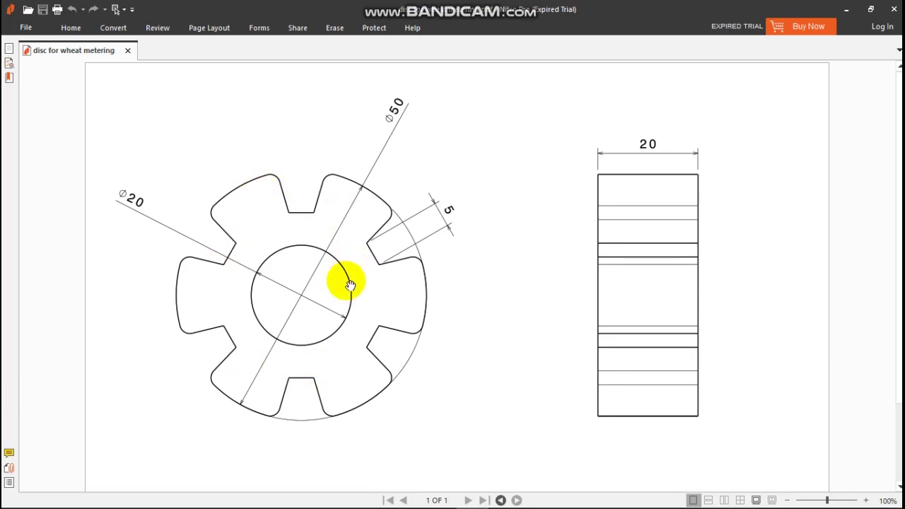
left_click(846, 11)
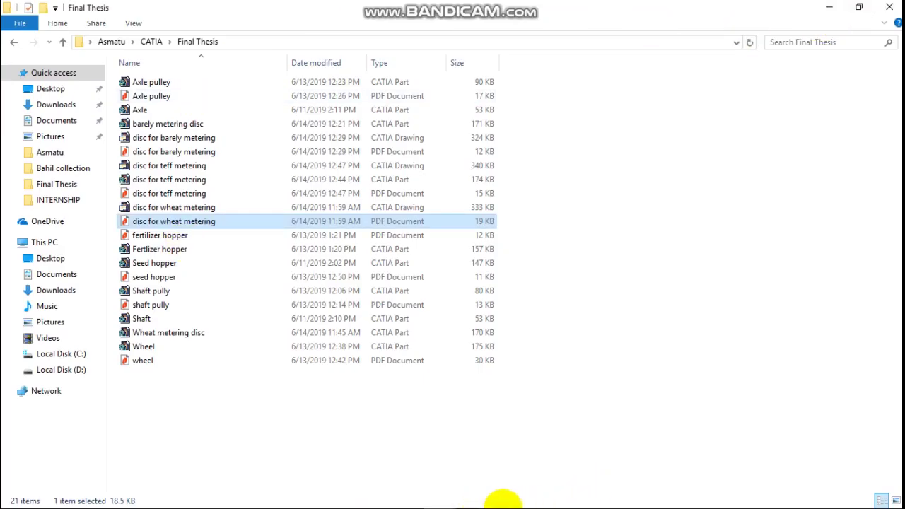
Create a new Part Design part named 'disc' in CATIA and select the xy plane.
left_click(505, 494)
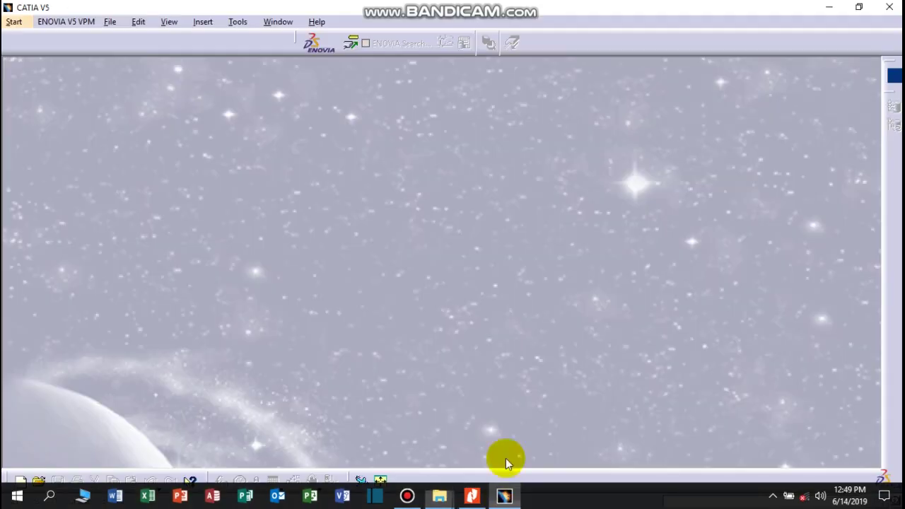
left_click(13, 21)
mouse_move(87, 65)
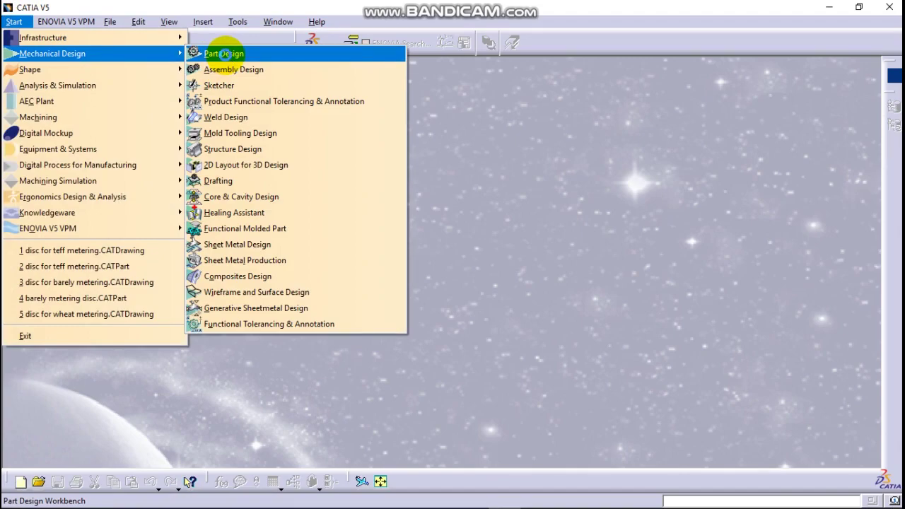
left_click(224, 54)
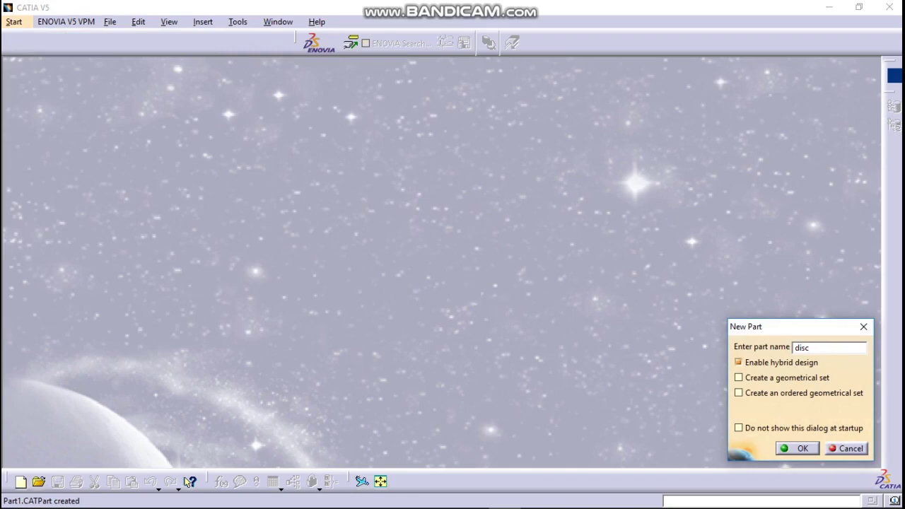
key("Return")
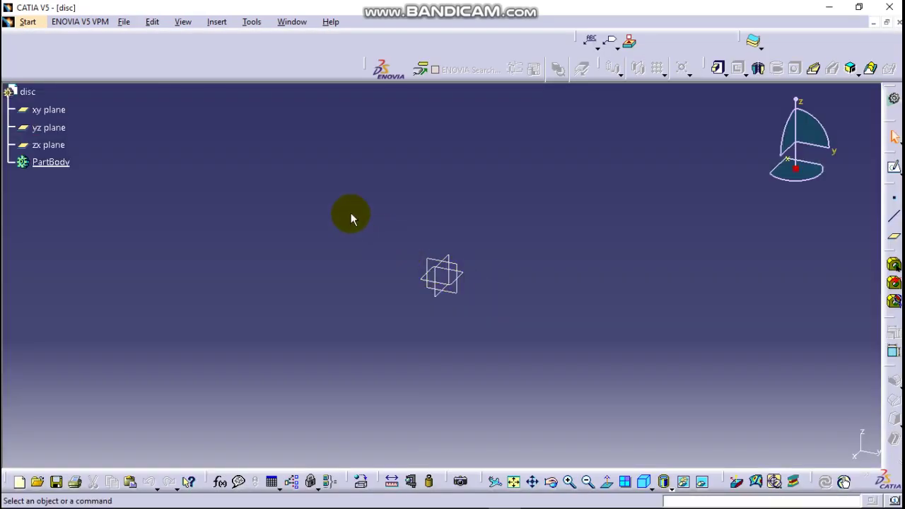
left_click(56, 111)
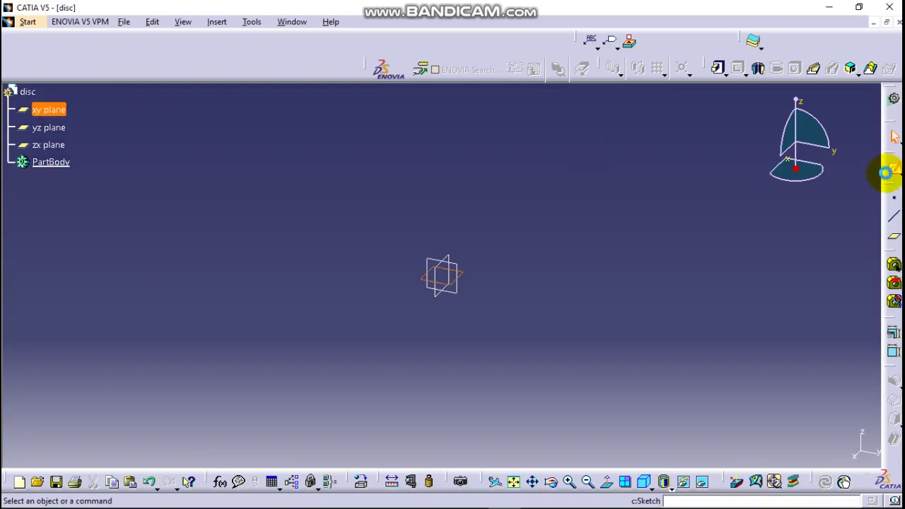
Sketch on the xy plane and draw two circles centred on the origin.
left_click(893, 169)
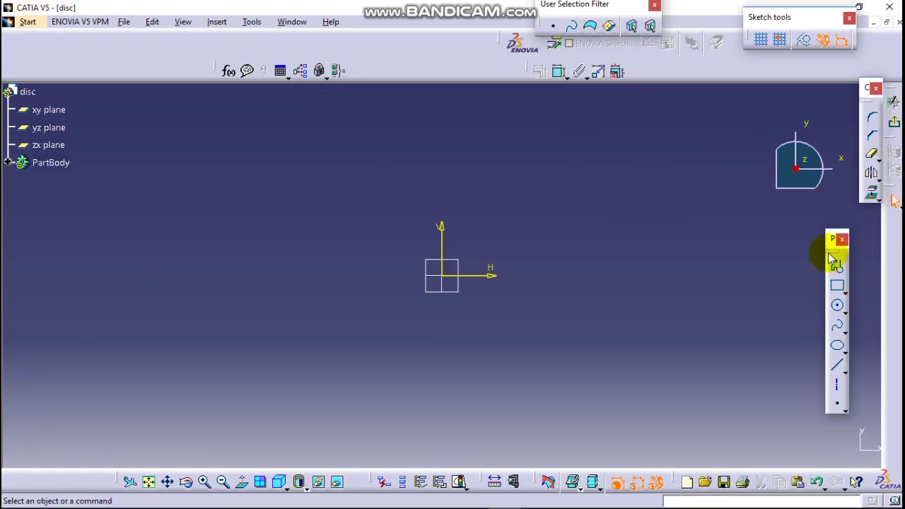
left_click(838, 306)
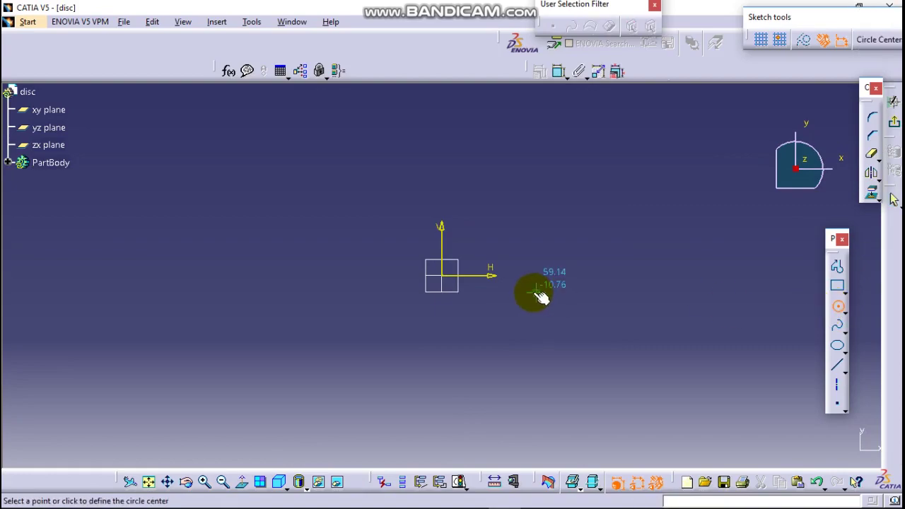
left_click(444, 276)
left_click(485, 192)
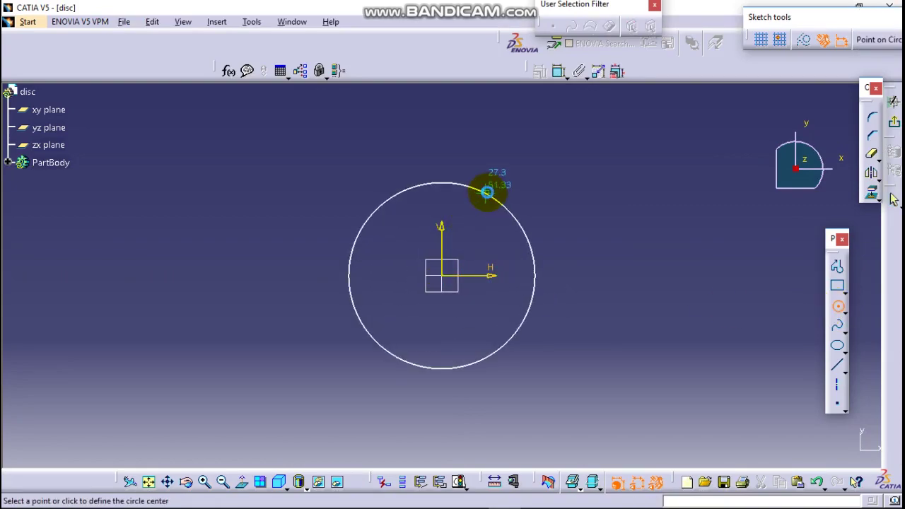
left_click(445, 276)
left_click(469, 217)
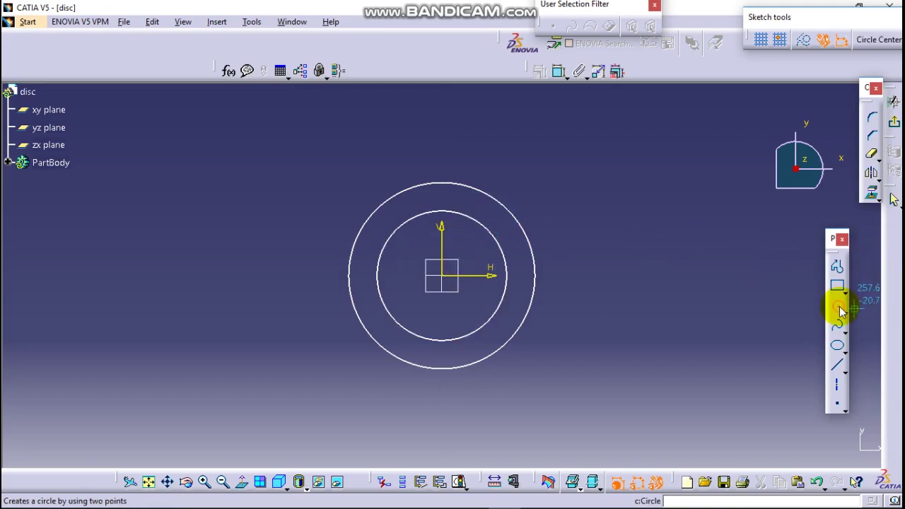
left_click(839, 309)
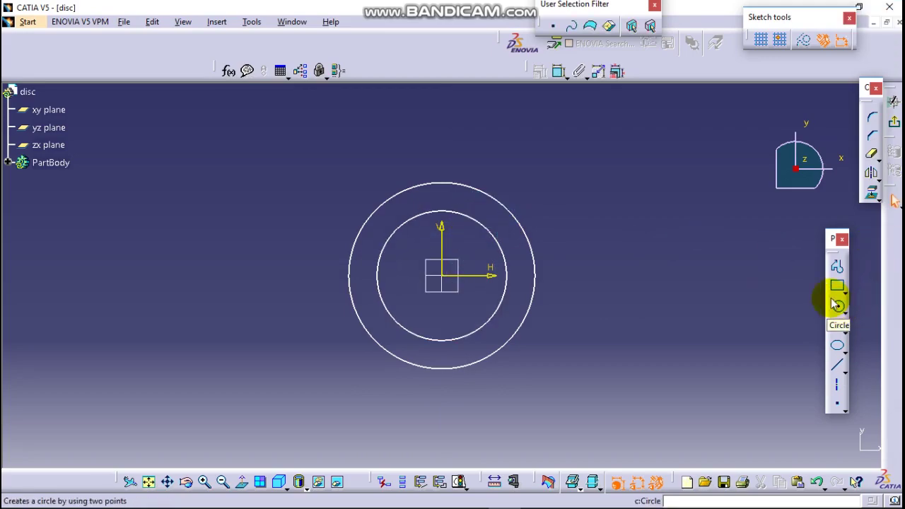
Dimension the circles' diameters and set them to 50 mm and 20 mm.
left_click(559, 73)
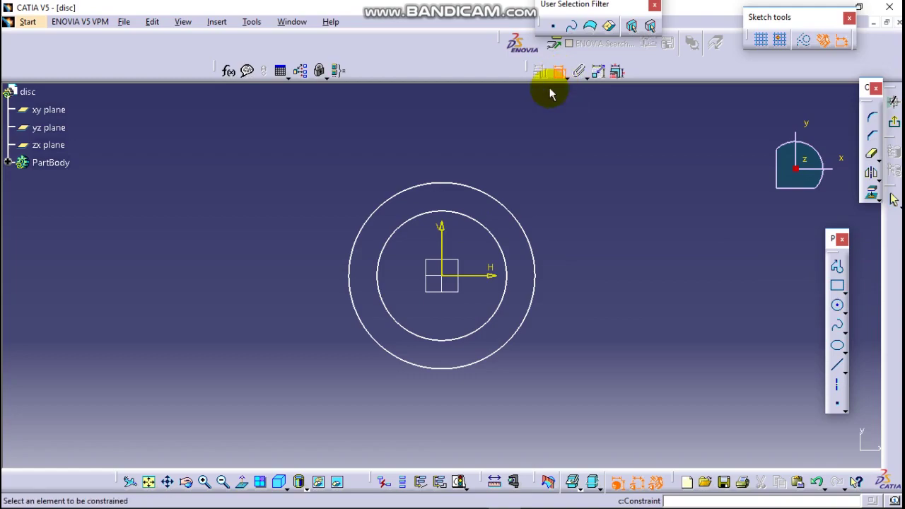
left_click(521, 222)
left_click(561, 183)
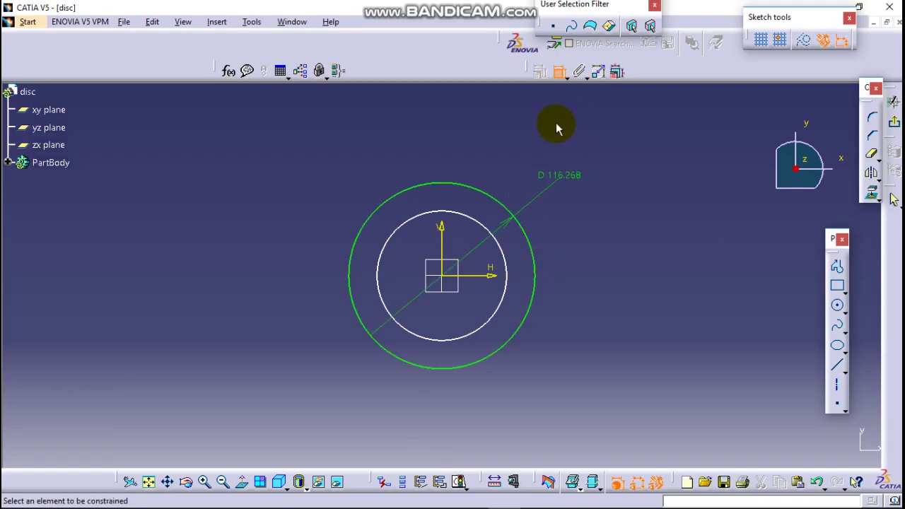
left_click(479, 222)
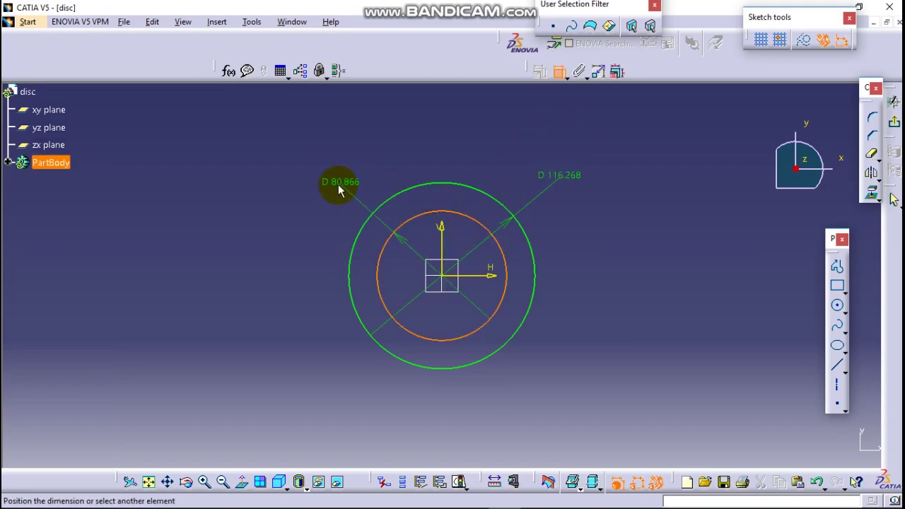
left_click(337, 186)
left_click(562, 71)
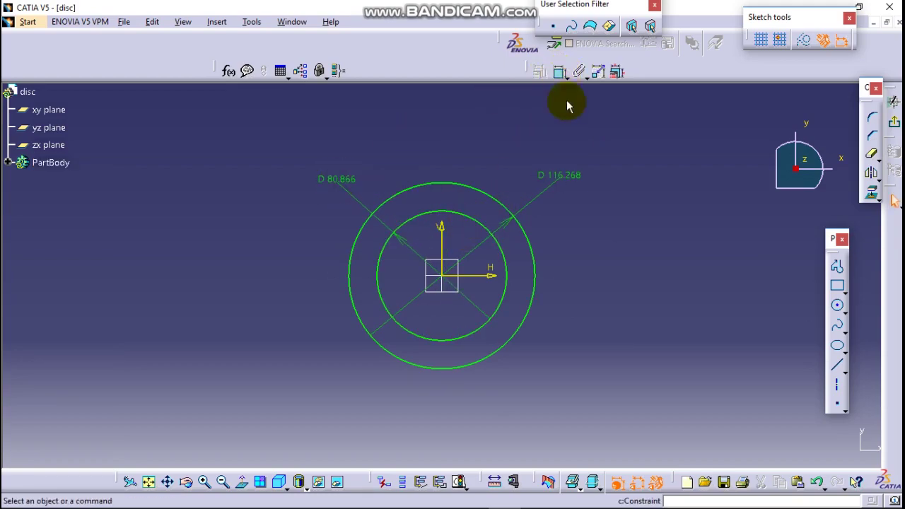
double_click(571, 175)
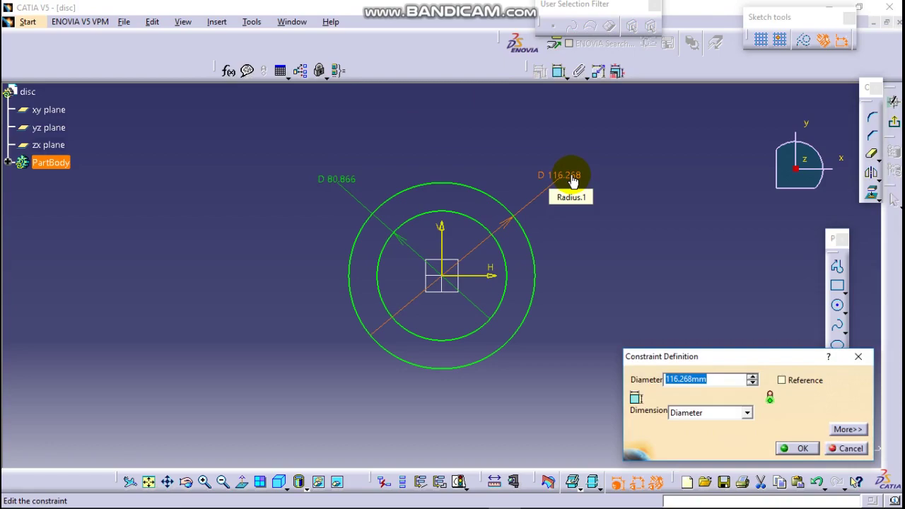
type("50")
key("Return")
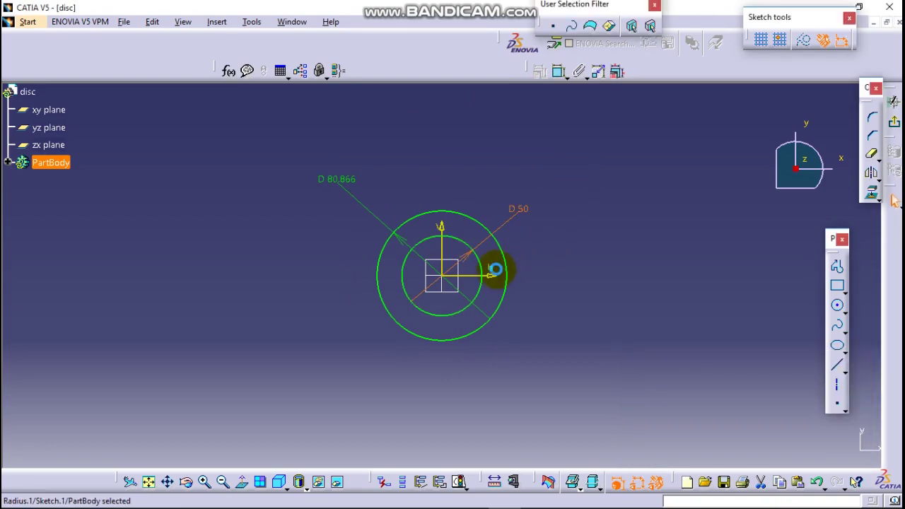
double_click(345, 182)
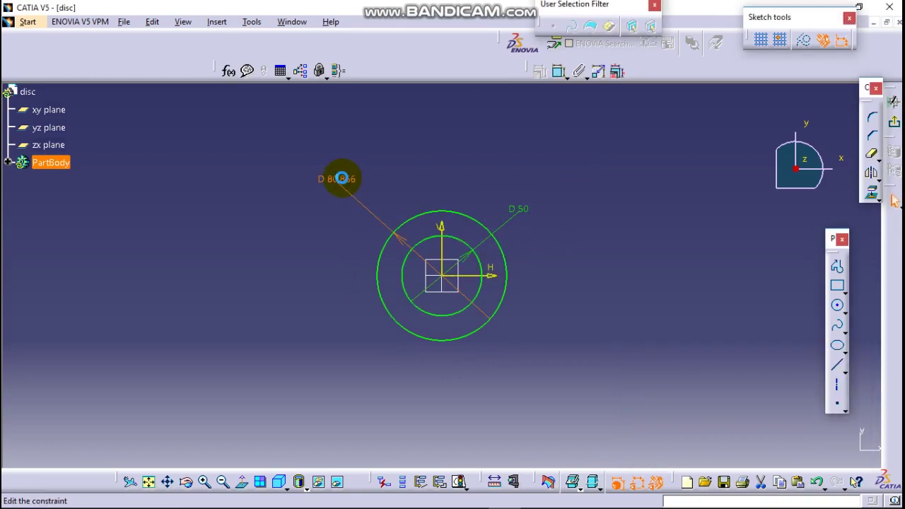
type("20mm")
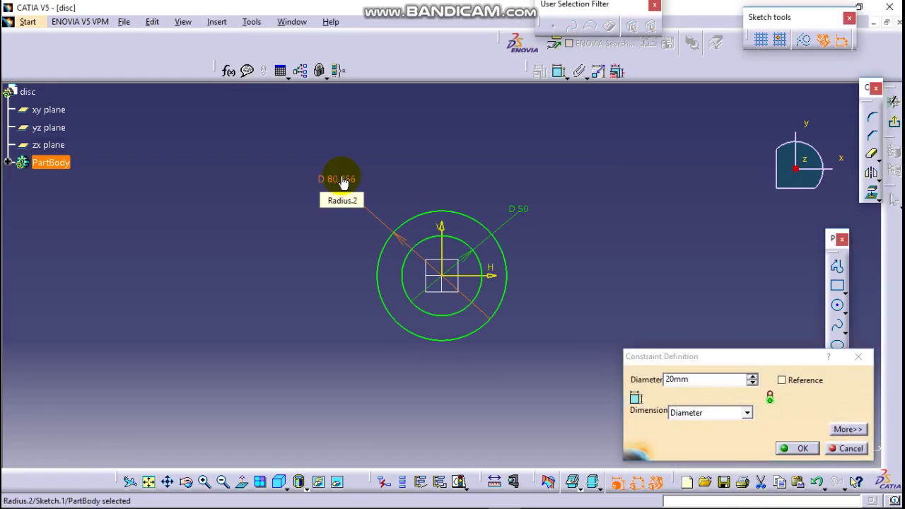
key("Return")
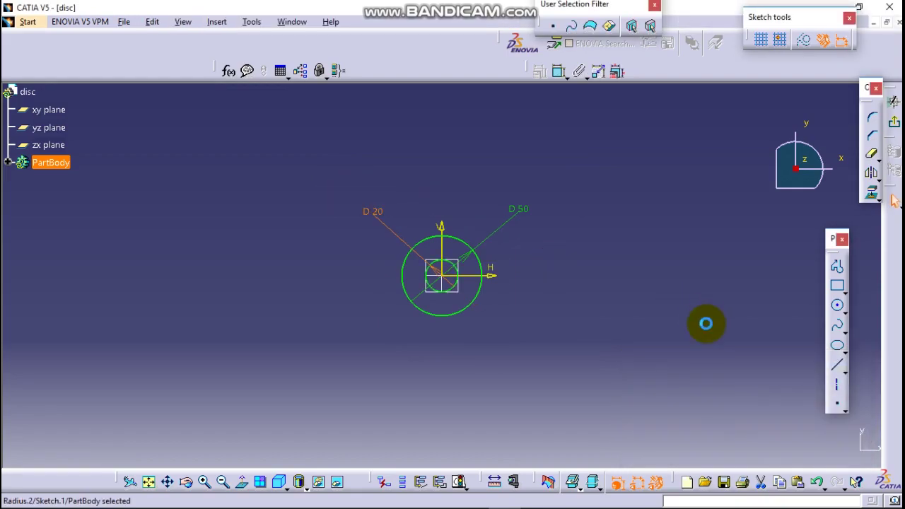
Pad the ring sketch 20 mm into a solid disc and select its top face.
left_click(892, 124)
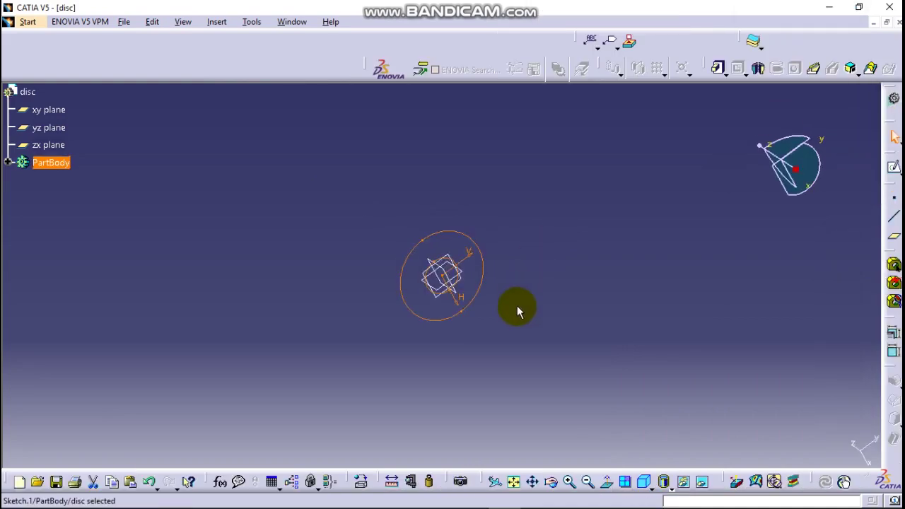
left_click(719, 70)
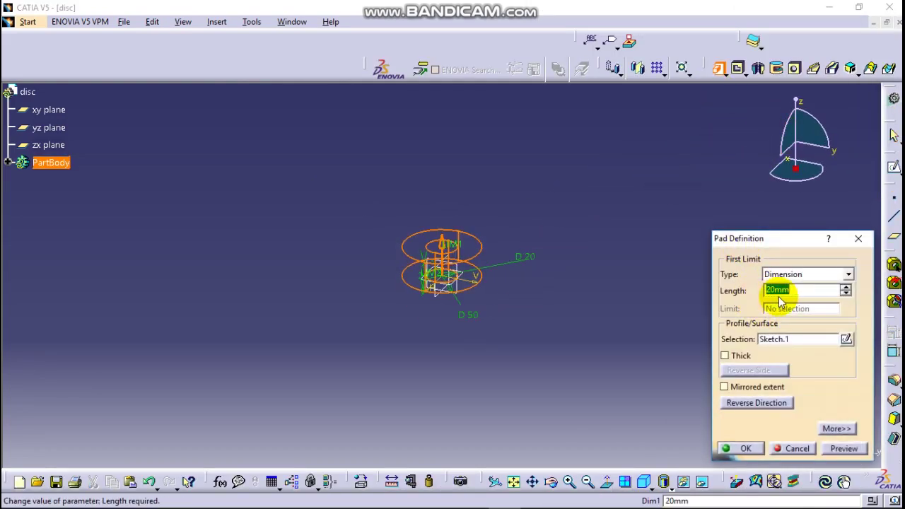
left_click(746, 449)
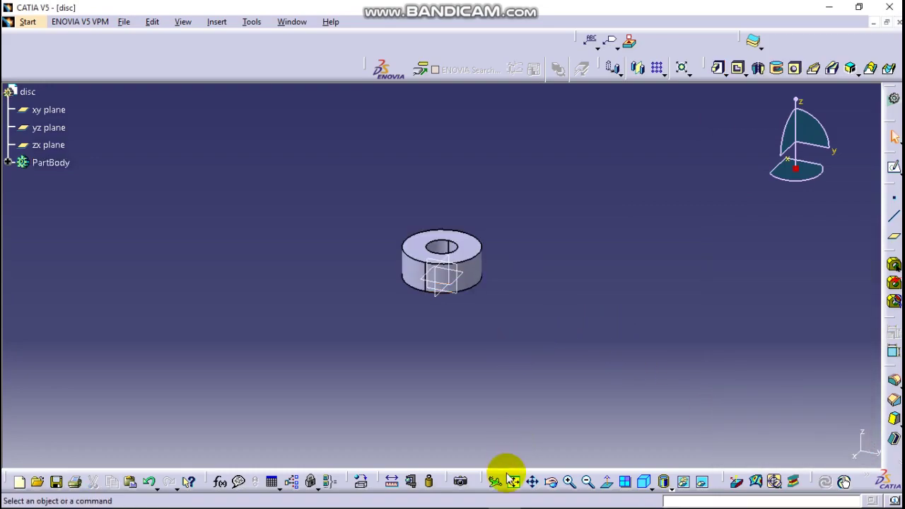
middle_click_drag(615, 225, 582, 289, "ctrl")
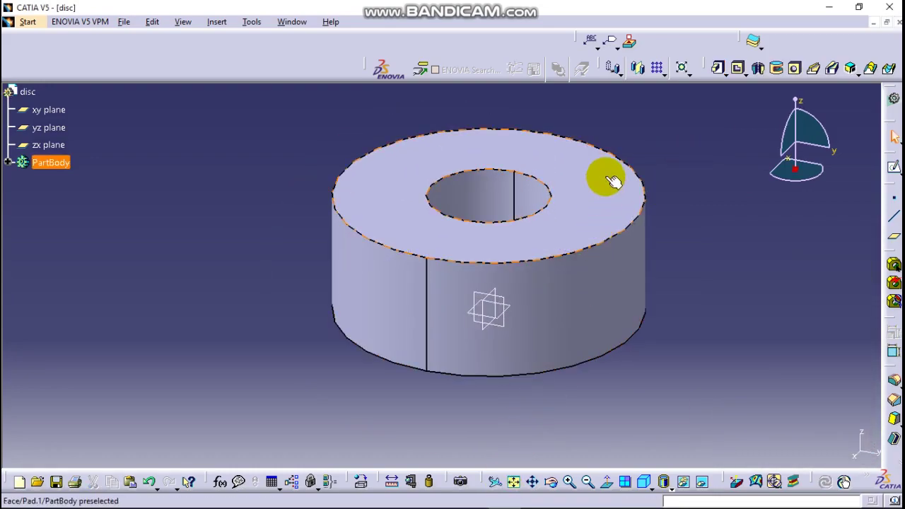
left_click(504, 147)
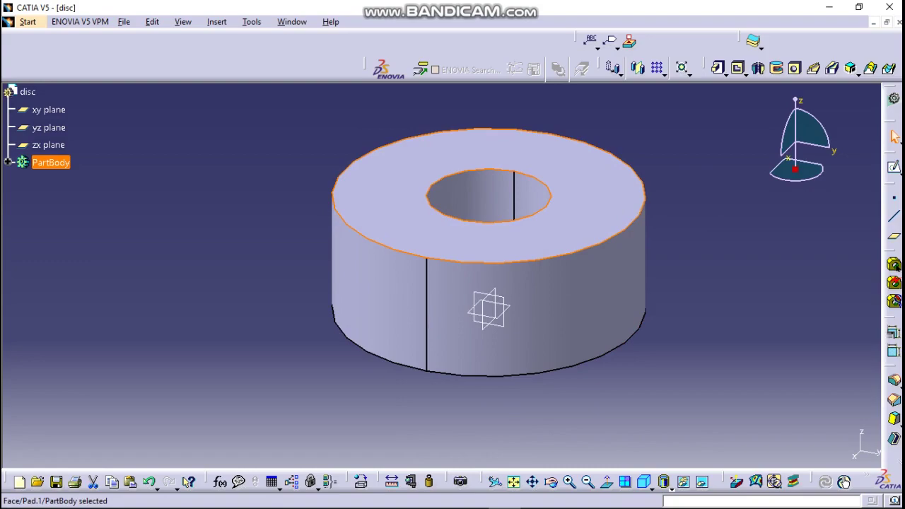
Open a sketch on the disc's top face and review the slot dimensions in the PDF.
left_click(889, 168)
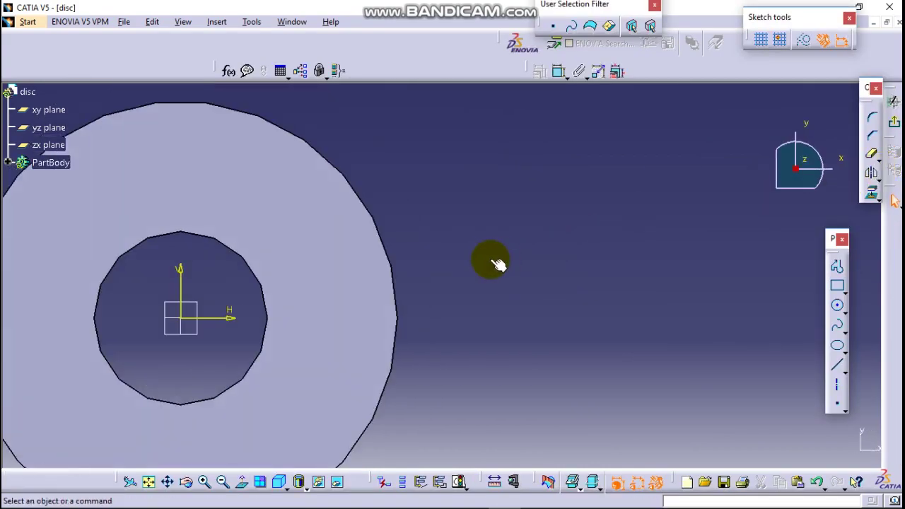
mouse_move(495, 258)
middle_mouse_down()
mouse_move(764, 277)
mouse_move(716, 242)
mouse_move(673, 238)
mouse_move(691, 262)
middle_mouse_up()
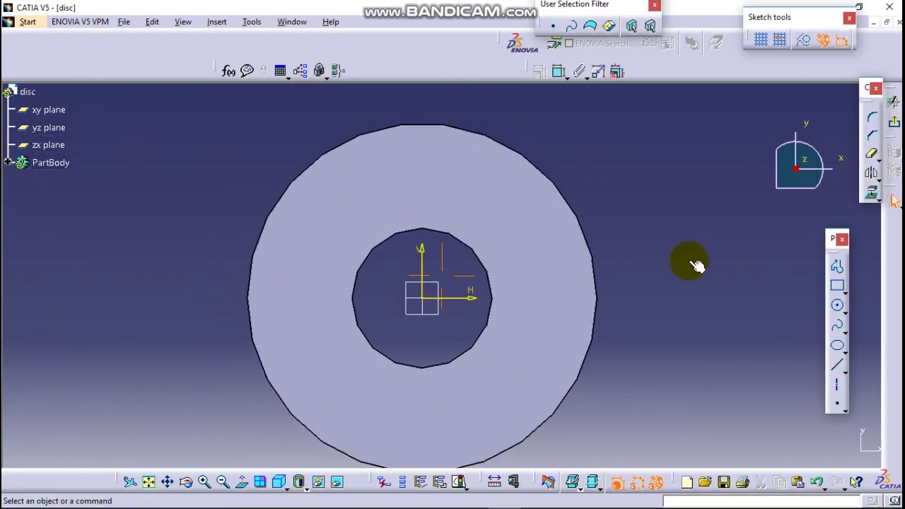
left_click(476, 500)
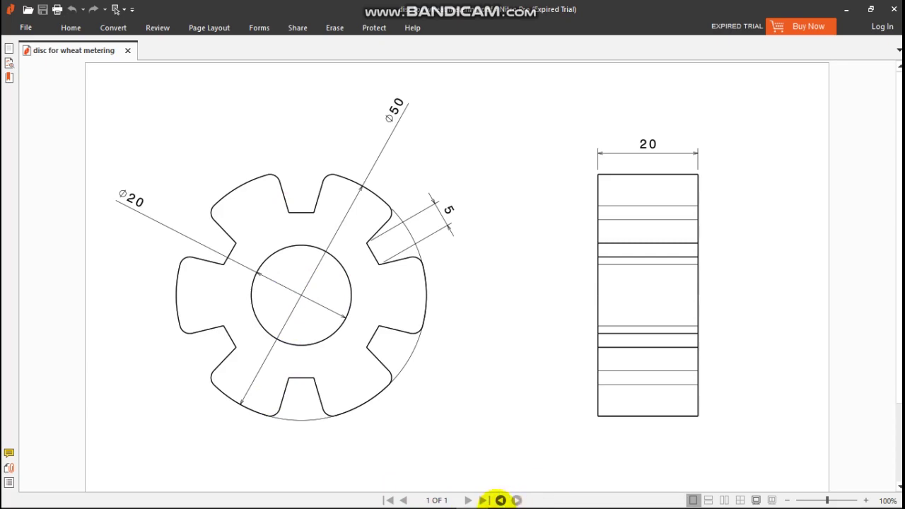
mouse_move(495, 503)
left_click(504, 497)
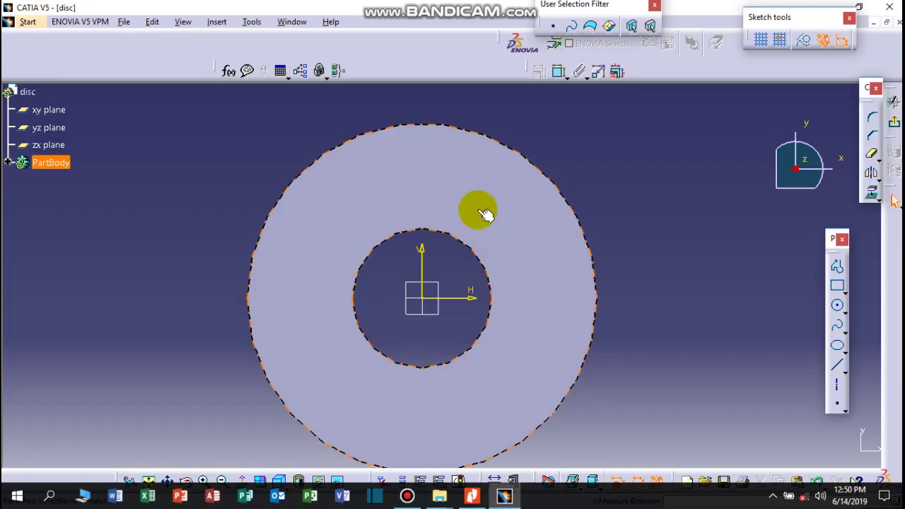
Draw four vertical lines spanning the disc, two on each side of the vertical axis.
left_click(838, 367)
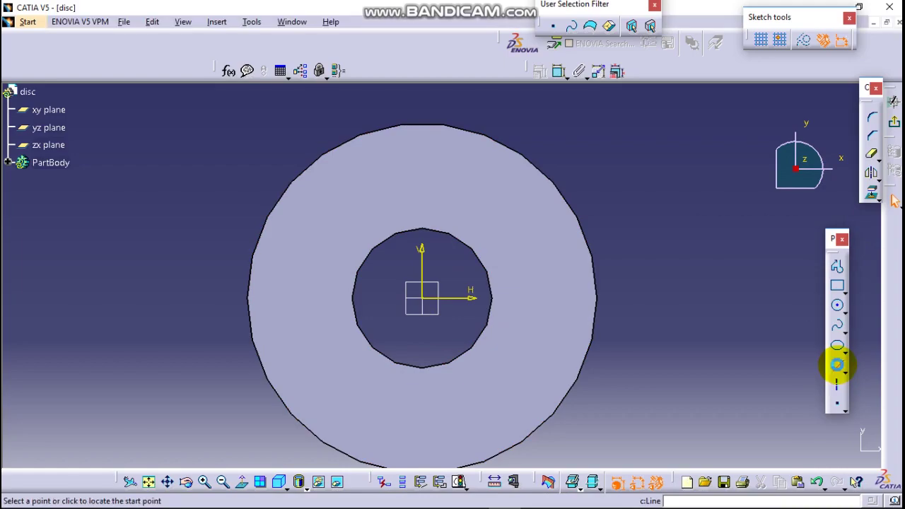
left_click(481, 117)
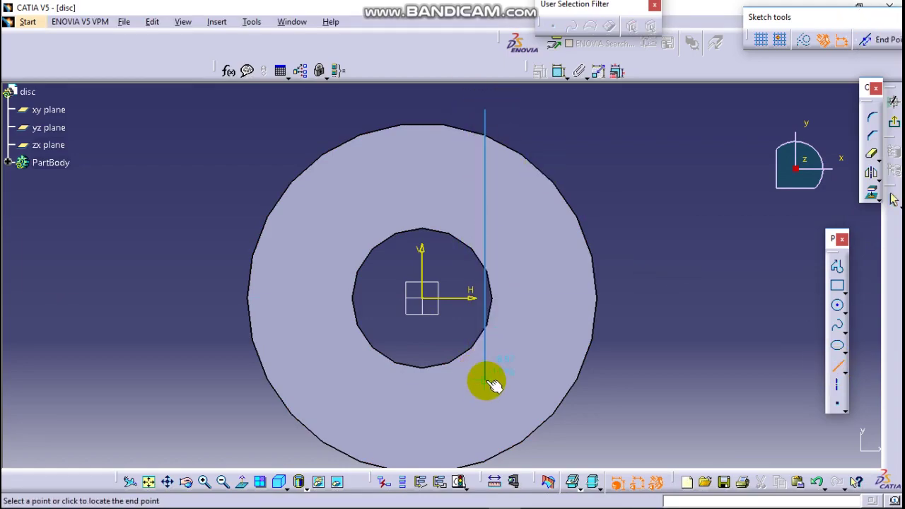
left_click(485, 382)
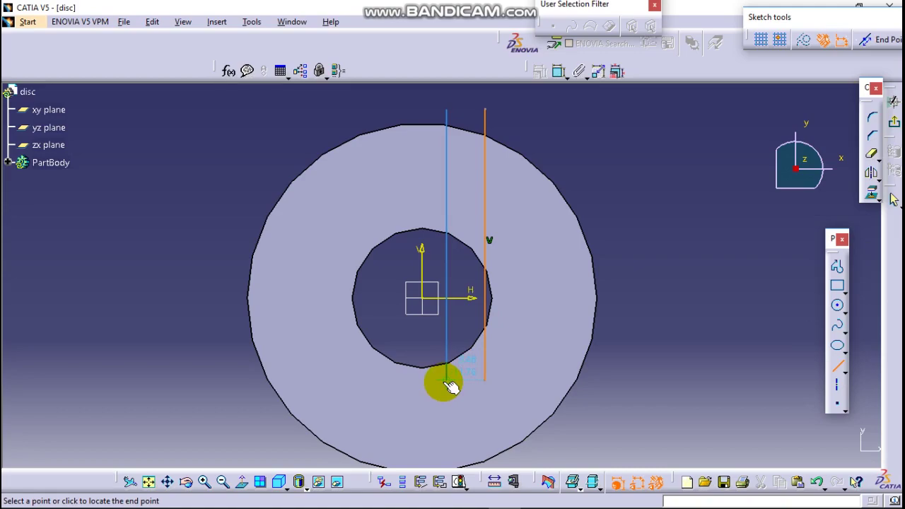
left_click(448, 382)
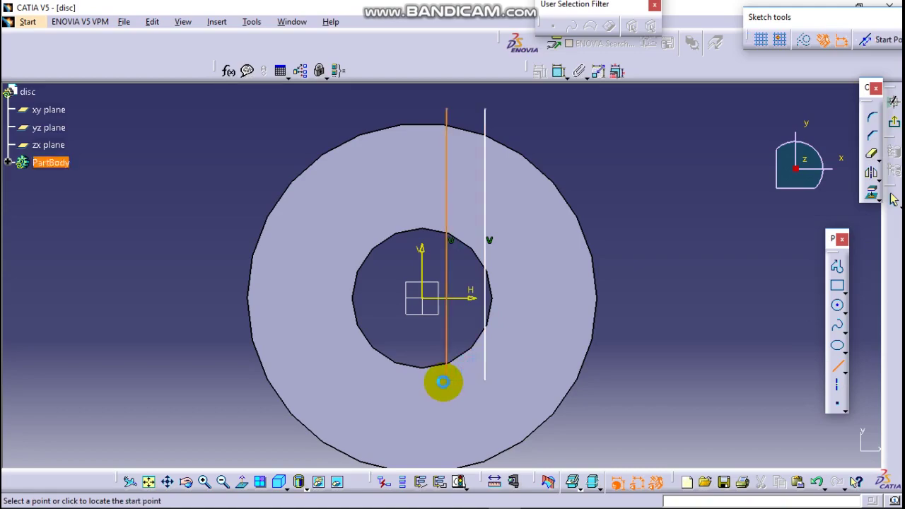
left_click(376, 100)
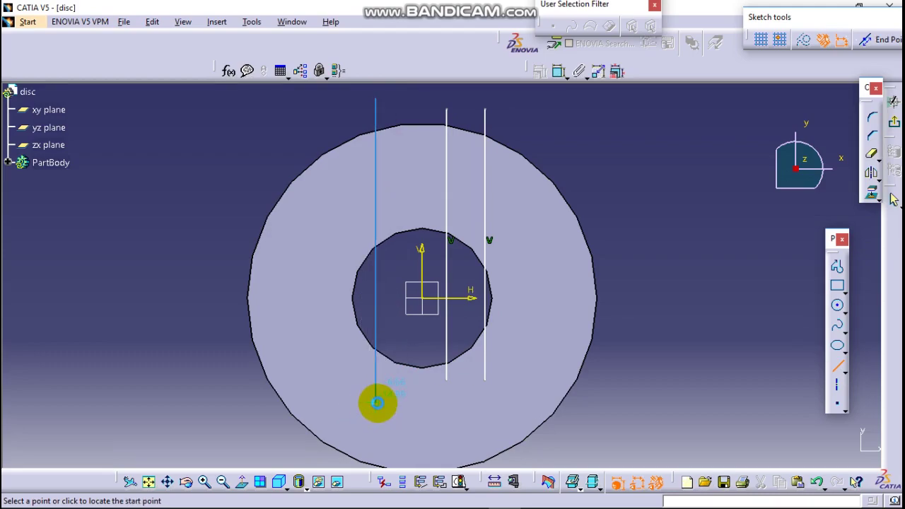
left_click(377, 403)
left_click(315, 101)
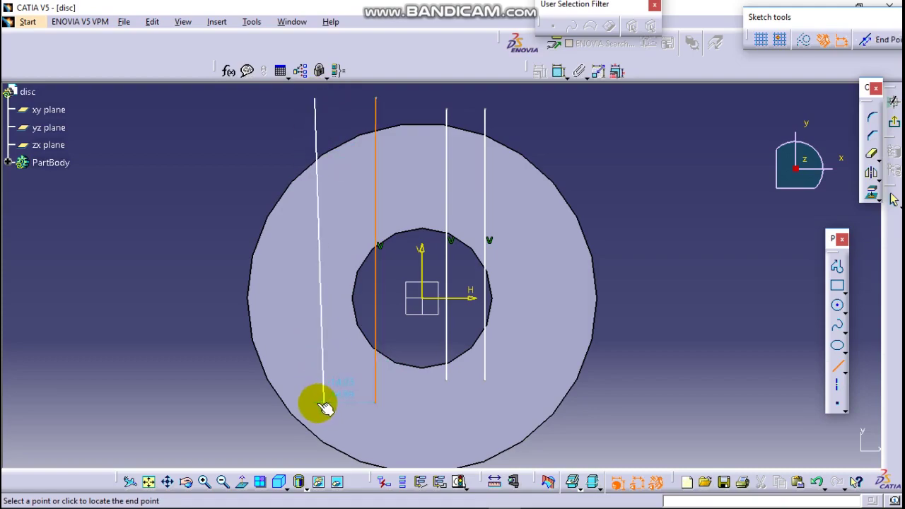
left_click(314, 403)
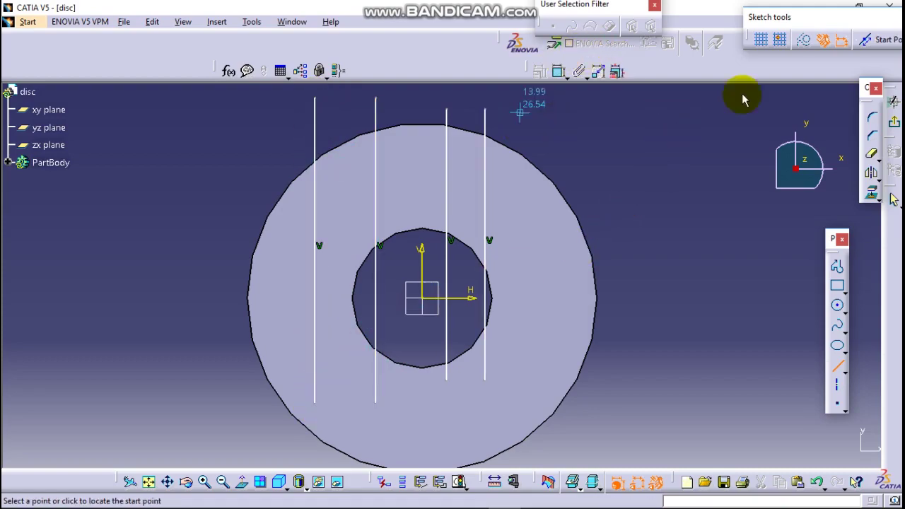
left_click(838, 366)
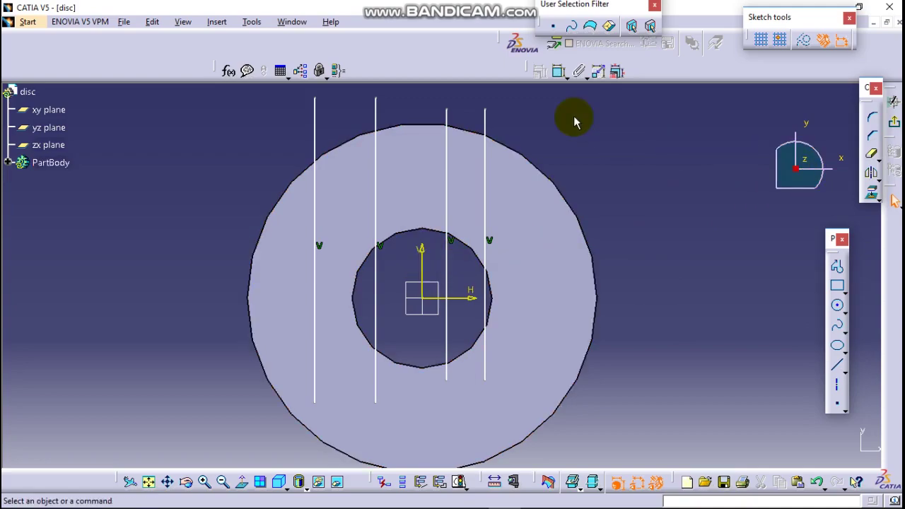
left_click(560, 73)
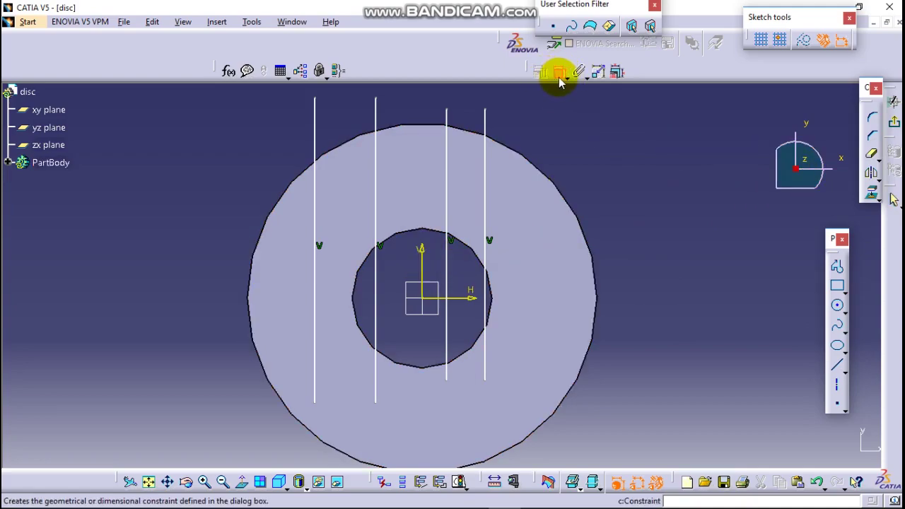
Constrain the line just right of centre 2 mm from the vertical axis.
left_click(423, 264)
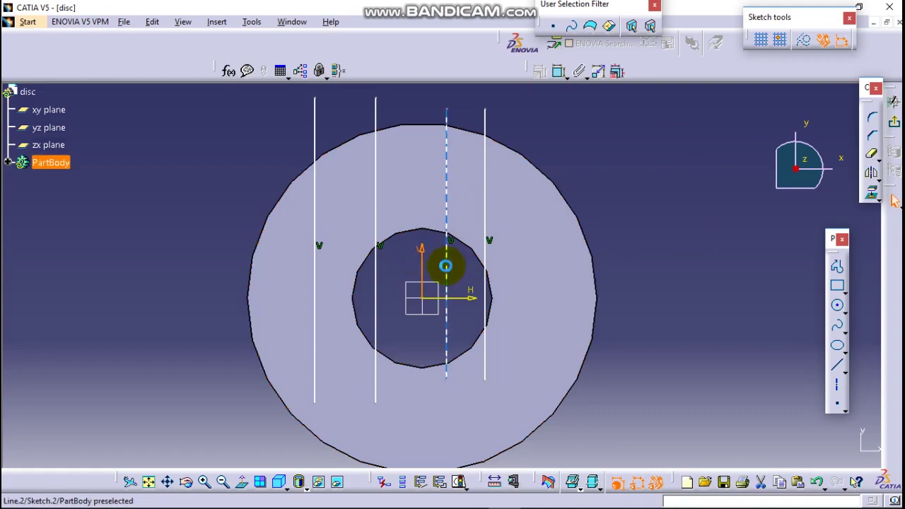
left_click(446, 269)
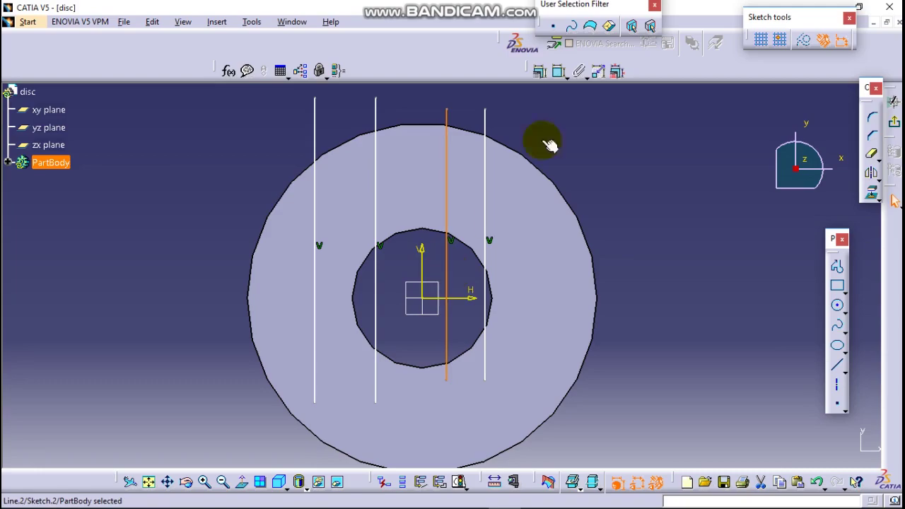
left_click(559, 73)
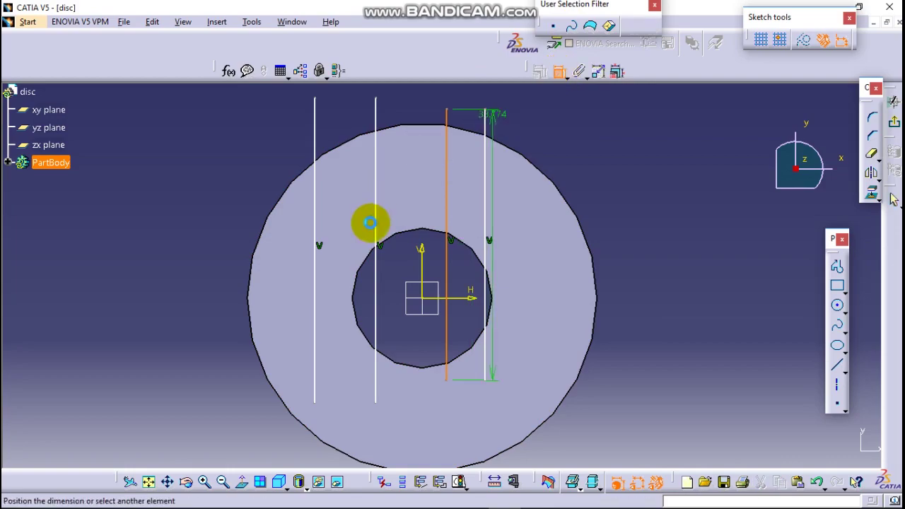
left_click(424, 256)
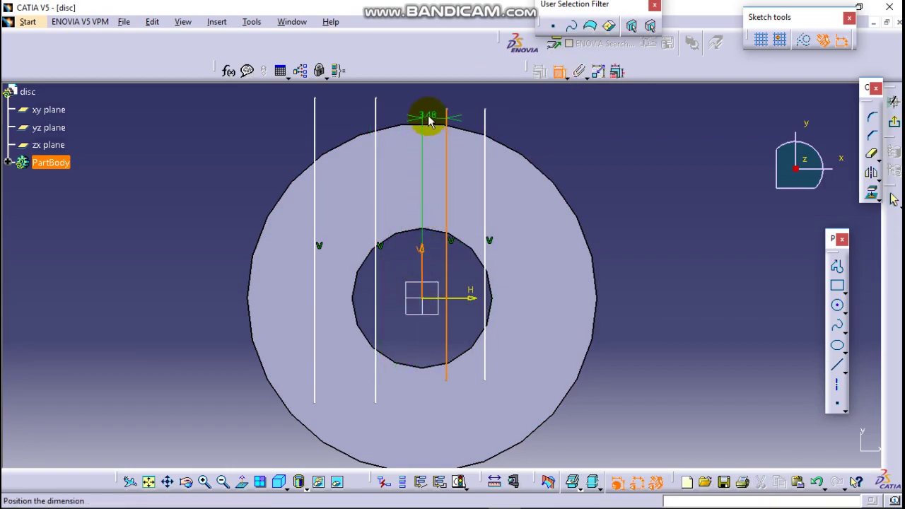
left_click(432, 114)
double_click(435, 115)
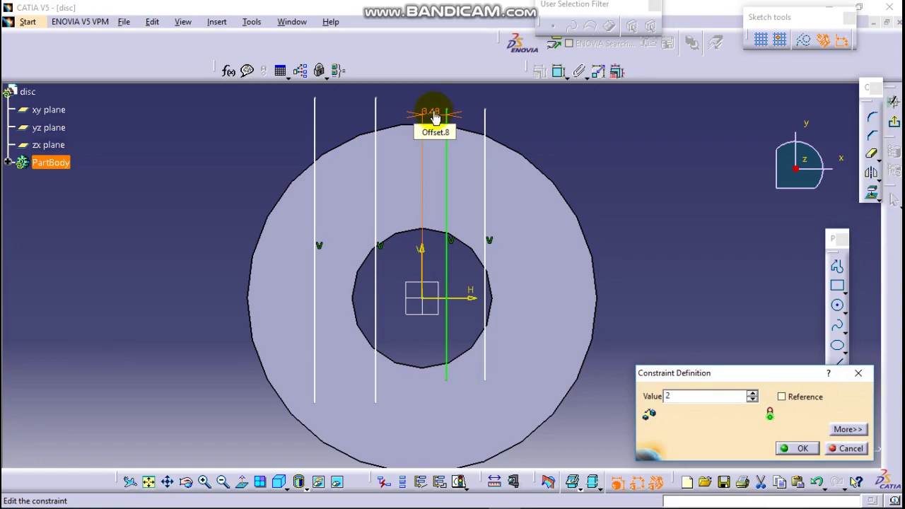
key("Return")
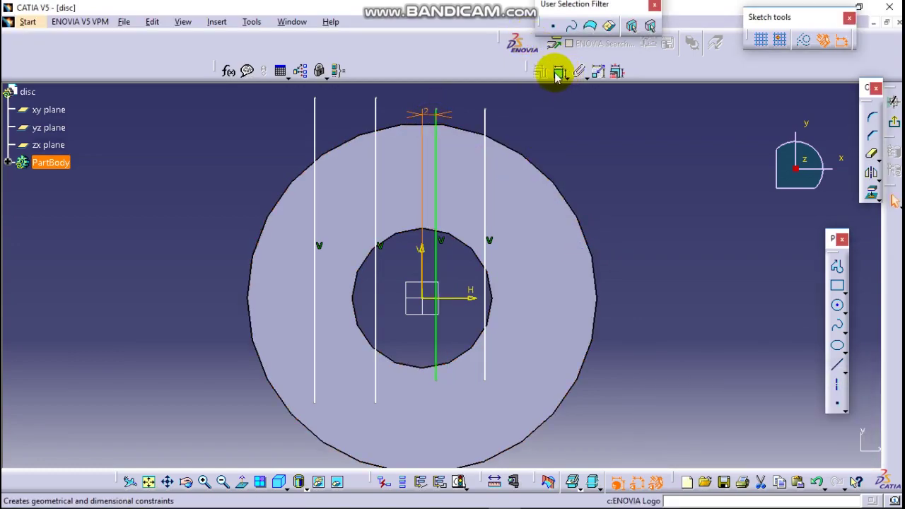
Constrain the line just left of centre 2 mm from the vertical axis.
left_click(559, 73)
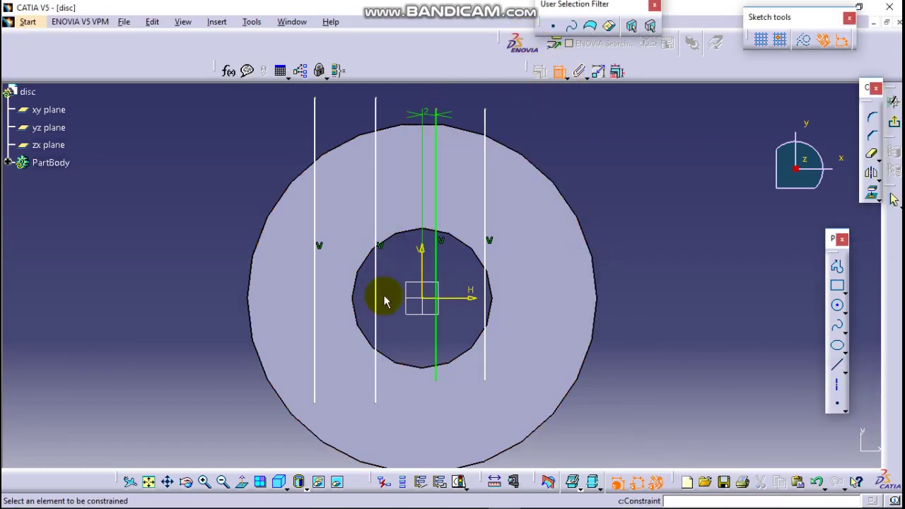
left_click(422, 262)
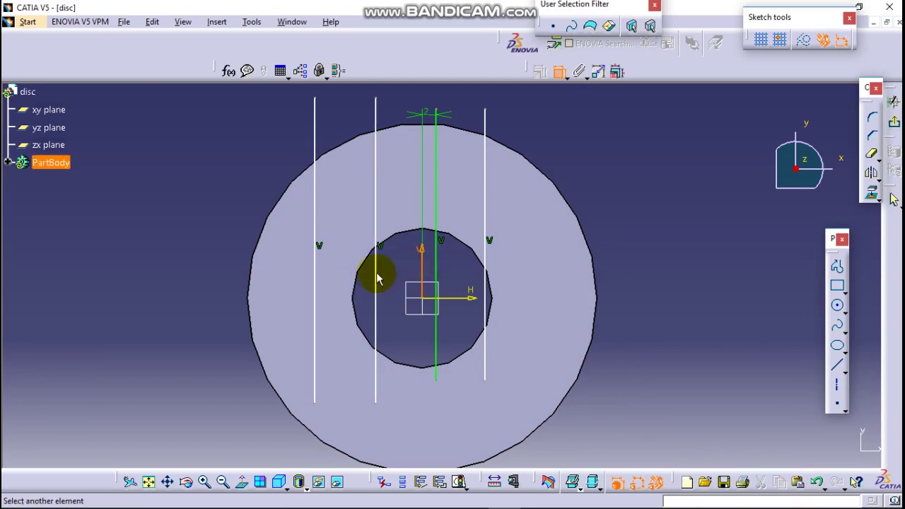
left_click(377, 277)
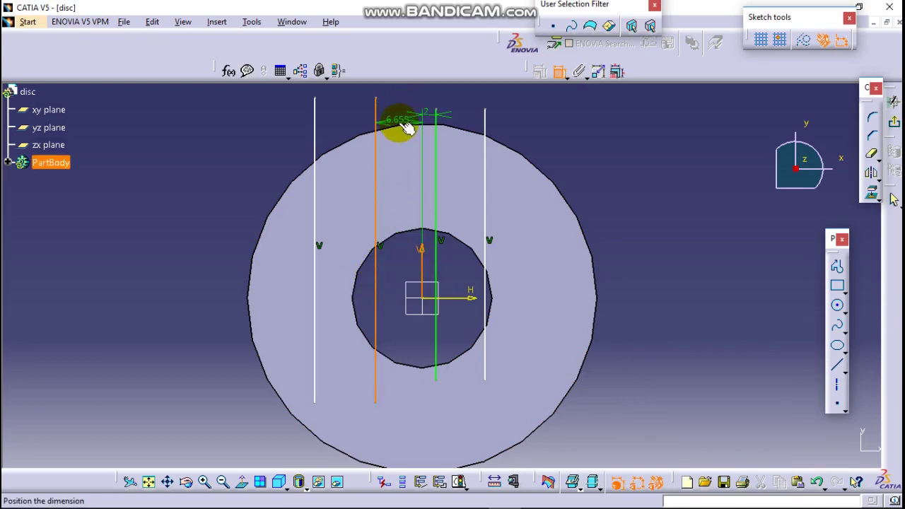
left_click(396, 113)
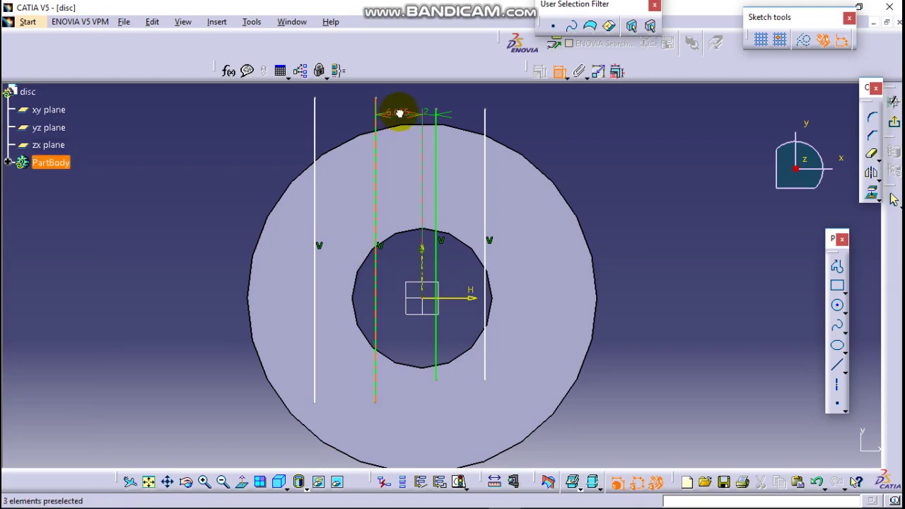
double_click(399, 116)
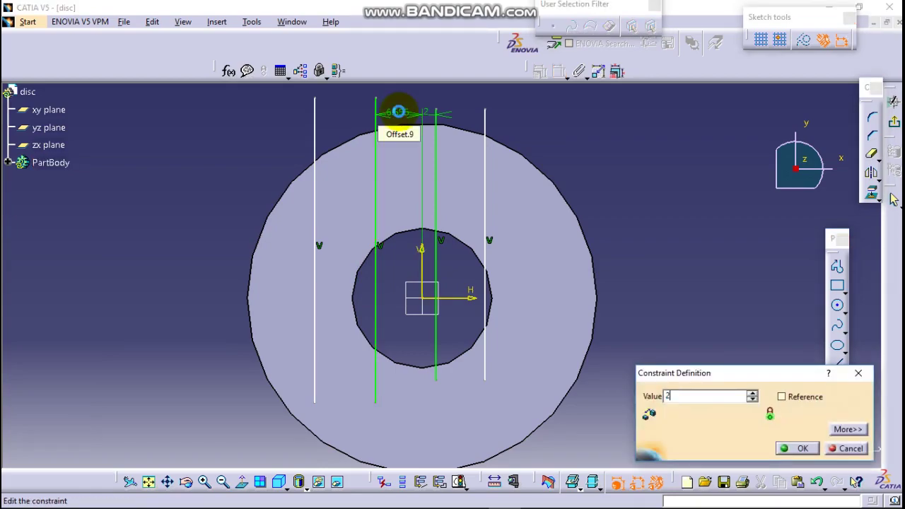
key("Return")
left_click(595, 73)
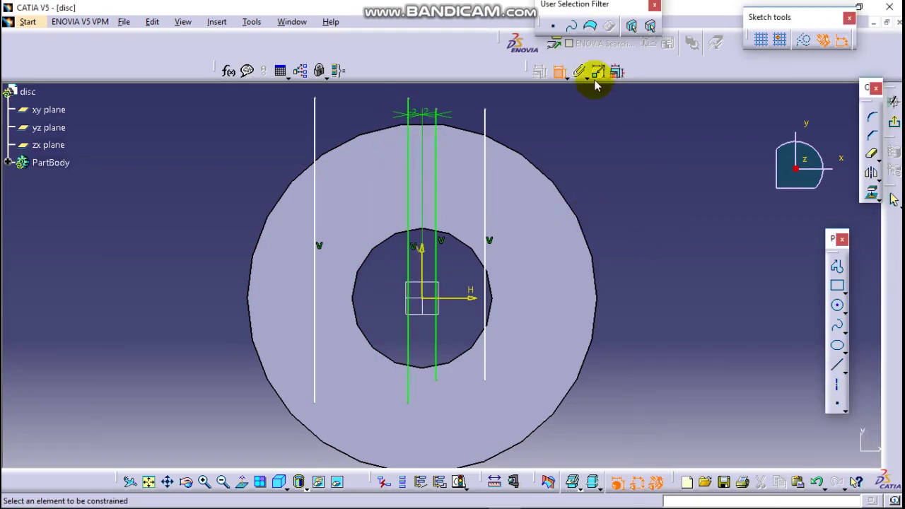
left_click(421, 282)
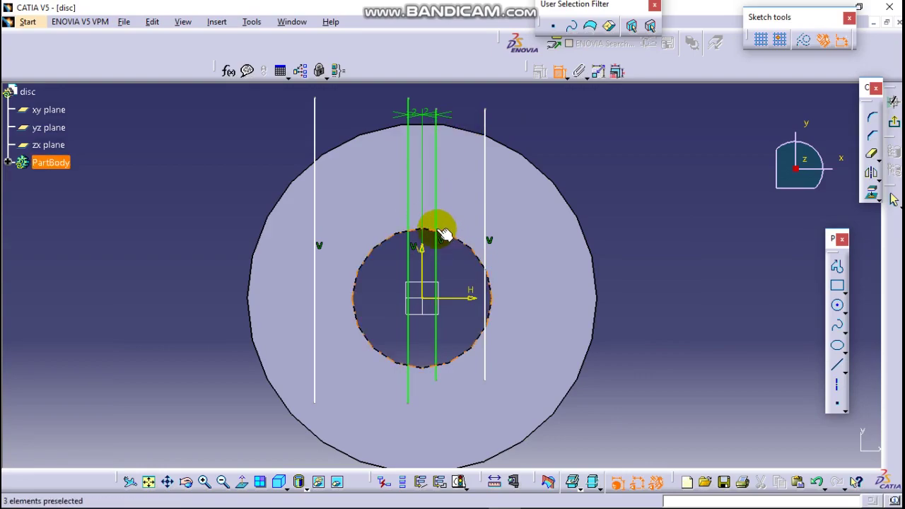
left_click(428, 268)
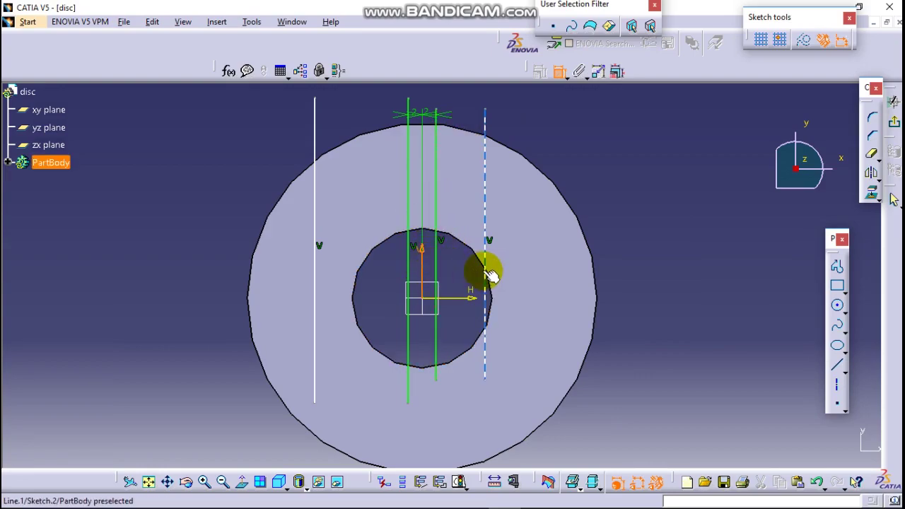
Set the right-hand line beside the hole 3 mm from the vertical axis.
left_click(485, 269)
left_click(457, 273)
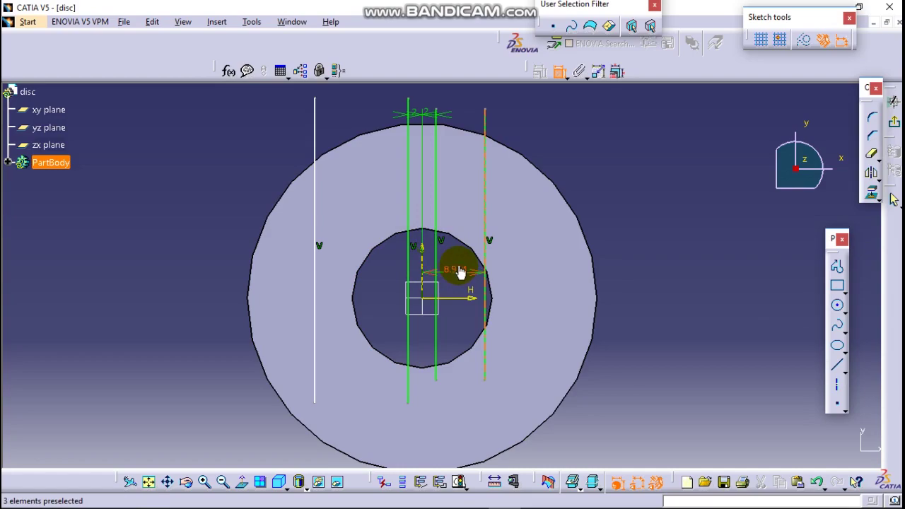
double_click(458, 271)
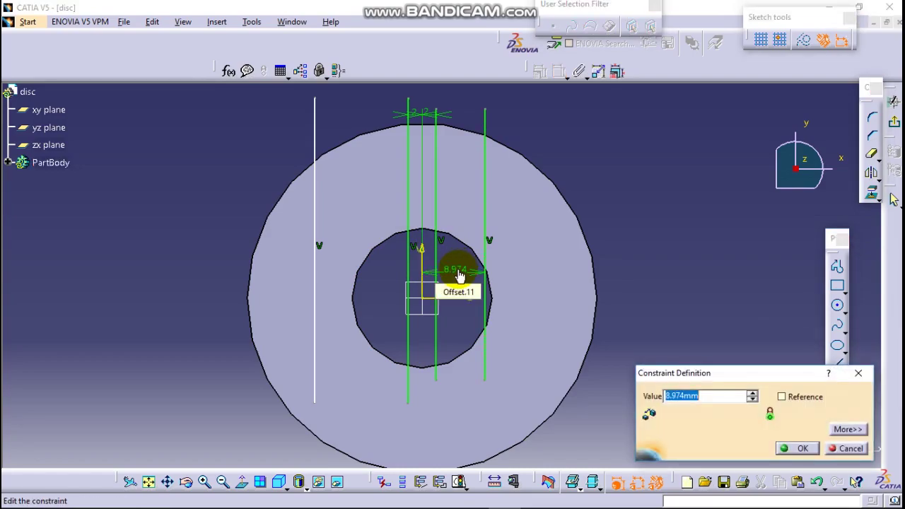
type("3mm")
key("Return")
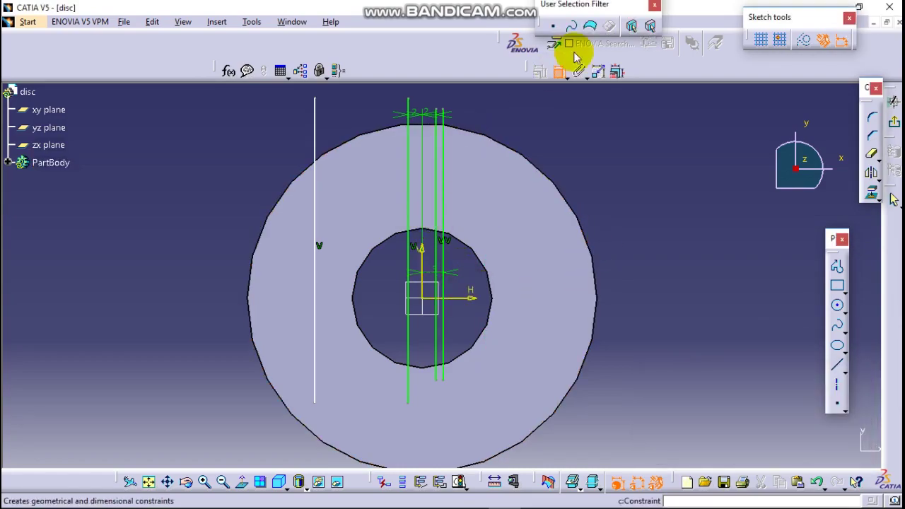
Constrain the far-left vertical line 3 mm from the vertical axis.
left_click(423, 260)
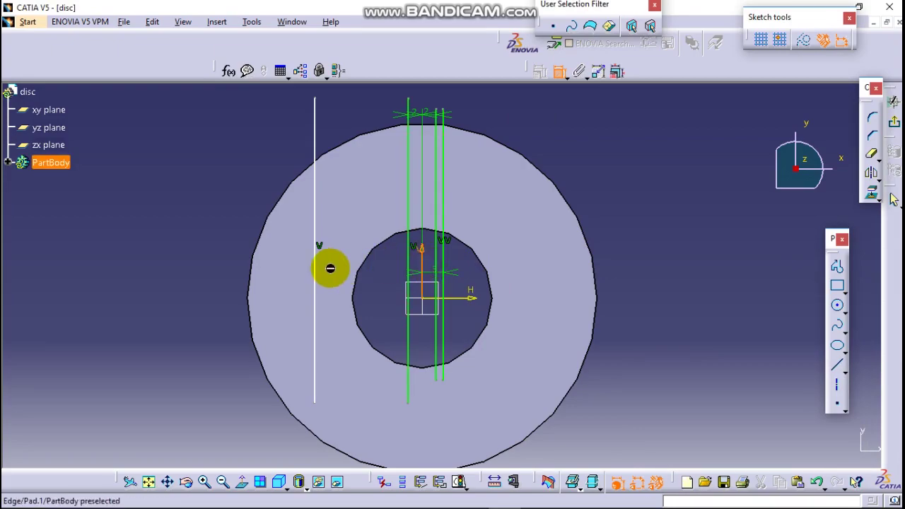
left_click(318, 266)
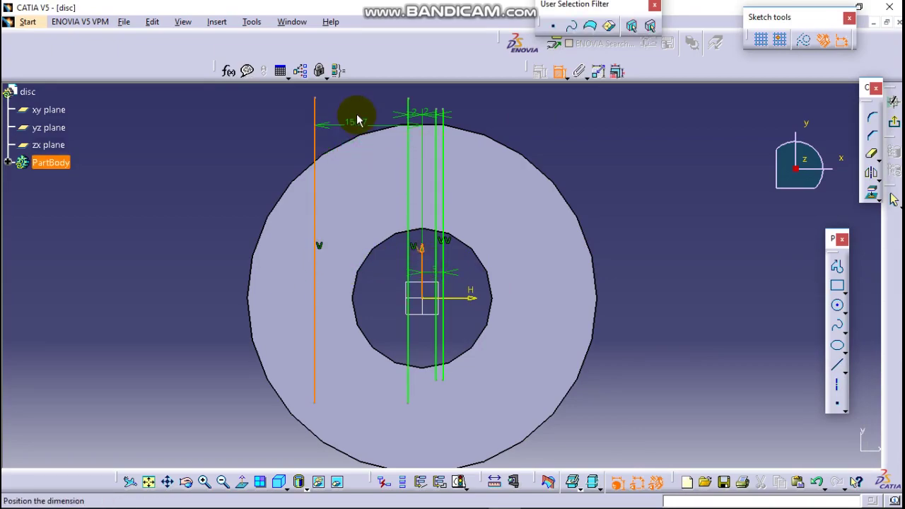
key("Escape")
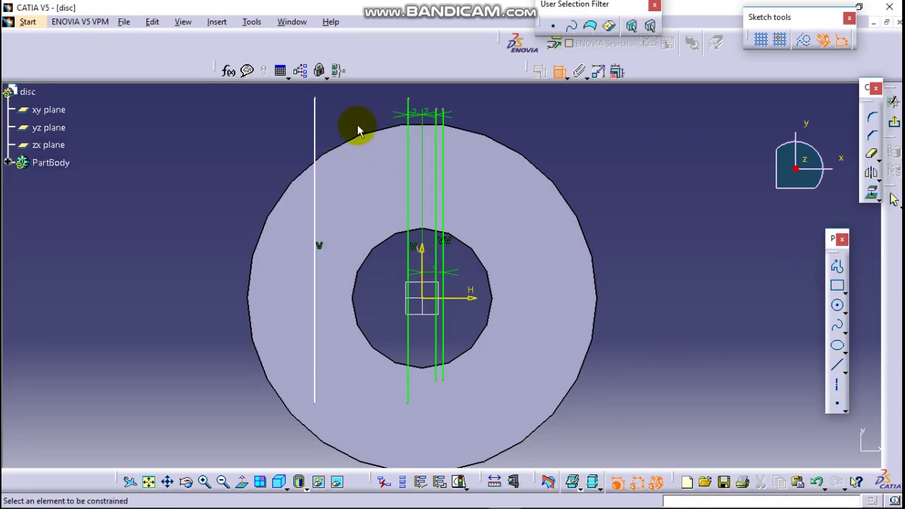
left_click(431, 268)
left_click(317, 209)
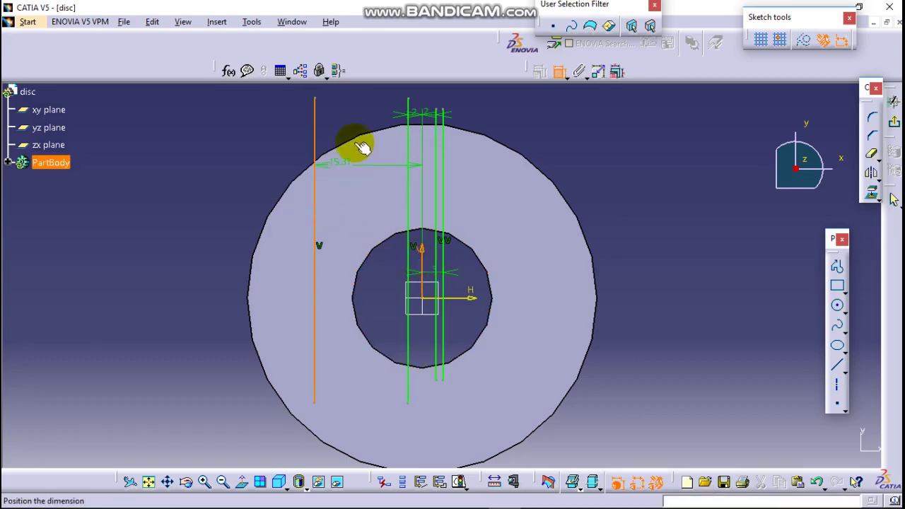
left_click(366, 125)
double_click(366, 125)
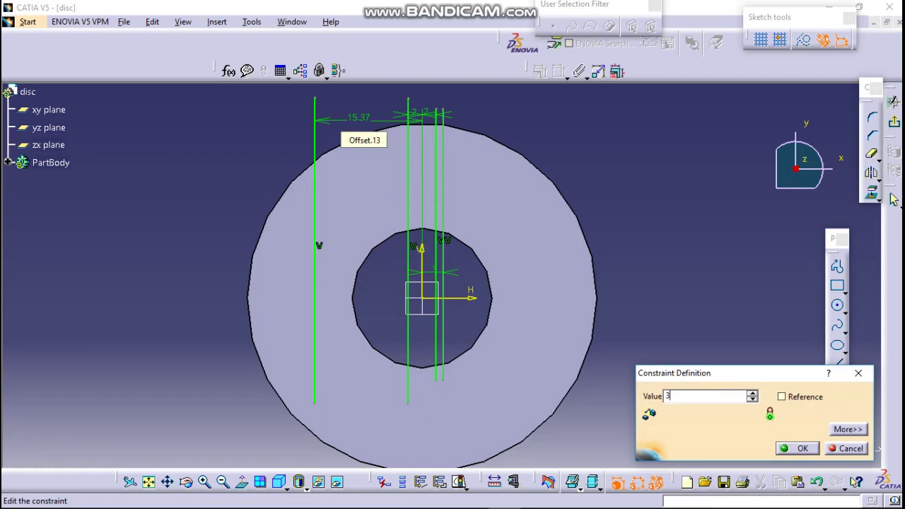
type("3")
key("Return")
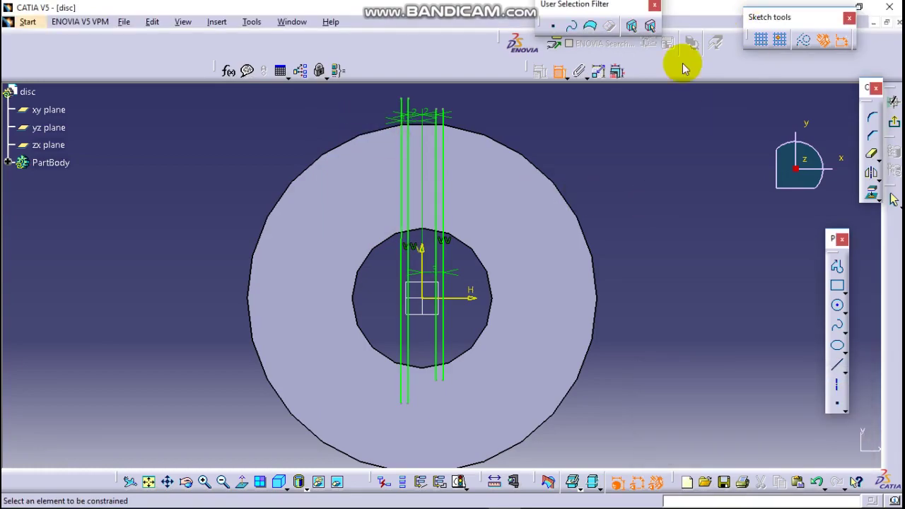
middle_click_drag(669, 202, 640, 254)
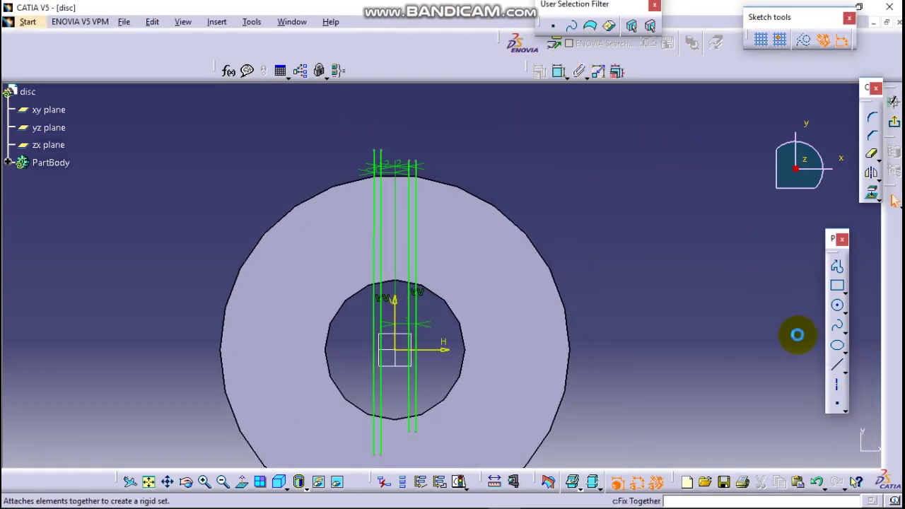
left_click(838, 365)
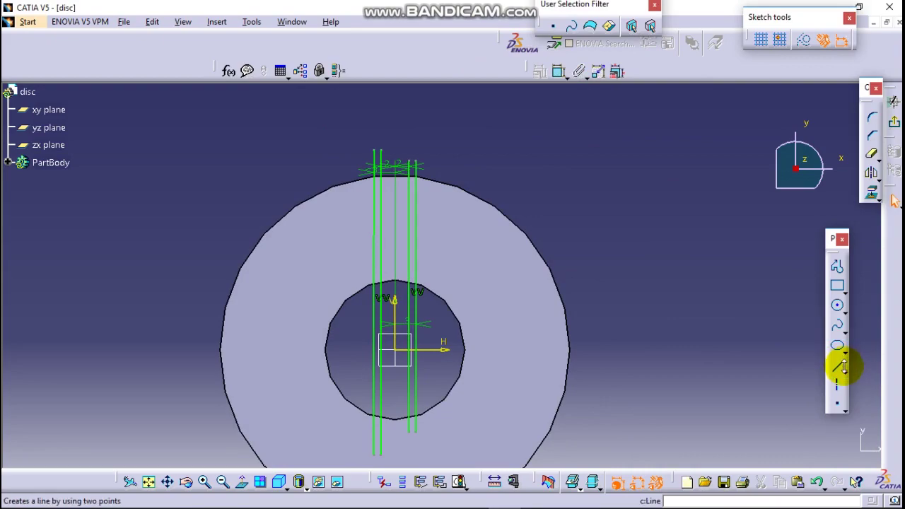
Draw a horizontal line above the disc and make it tangent to the outer edge.
left_click(225, 162)
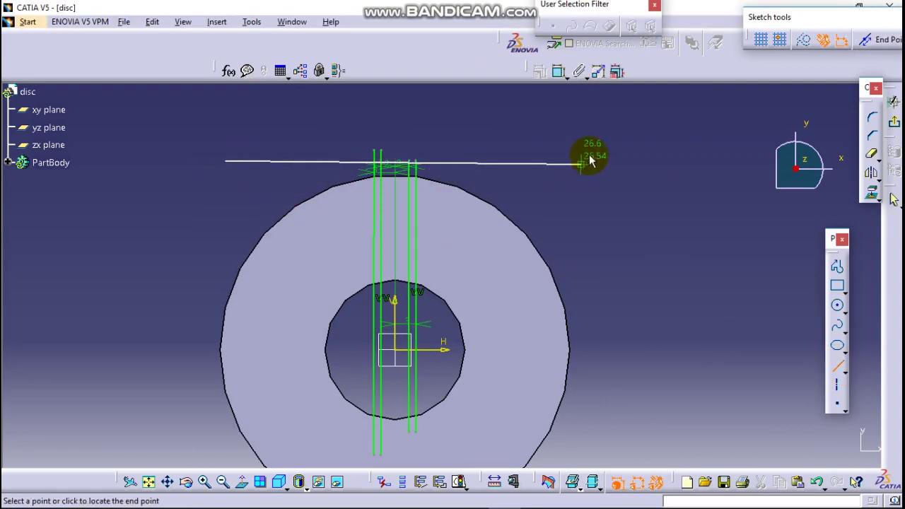
left_click(588, 169)
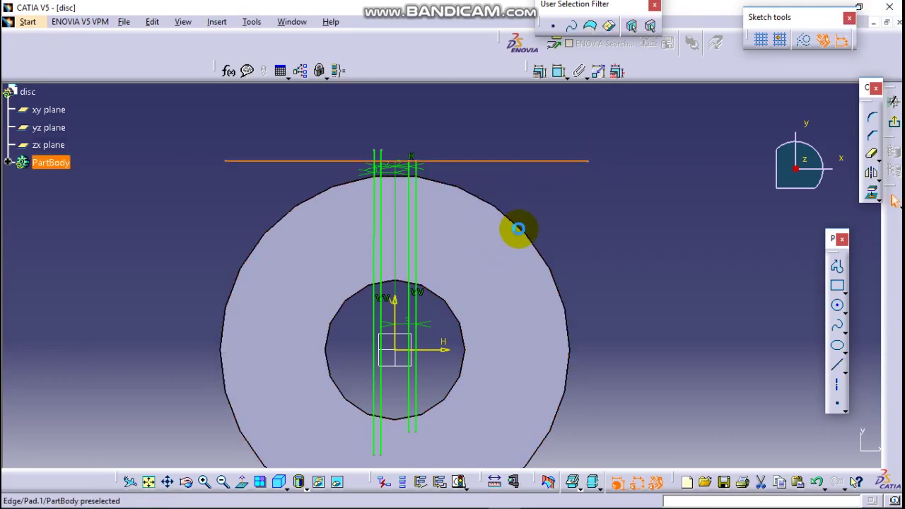
left_click(518, 228, "ctrl")
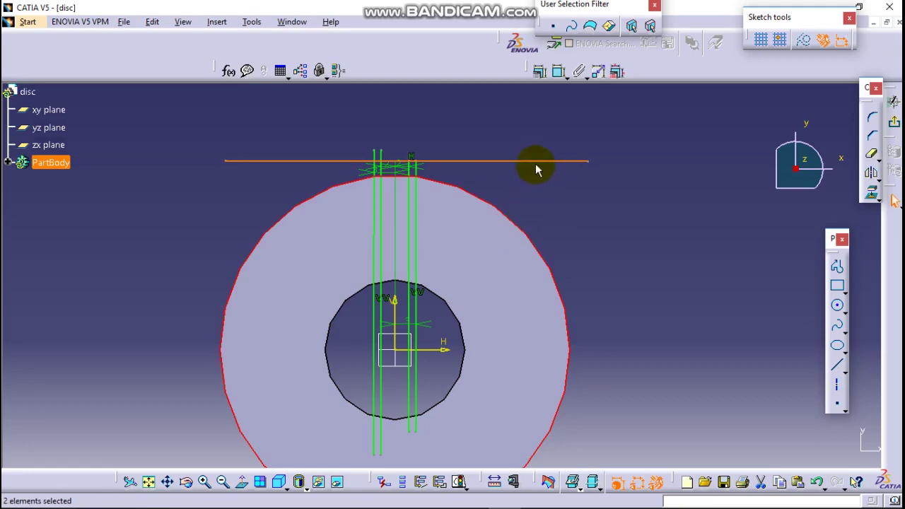
left_click(542, 73)
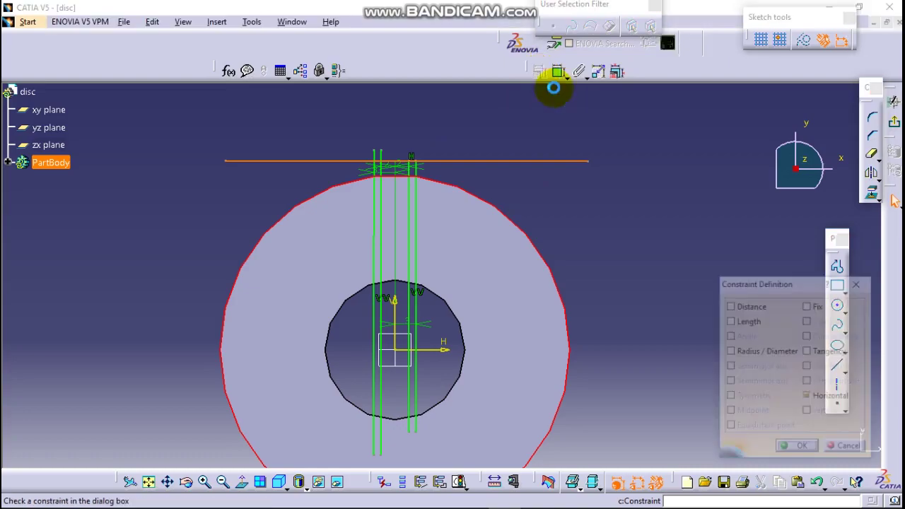
left_click(825, 357)
left_click(803, 449)
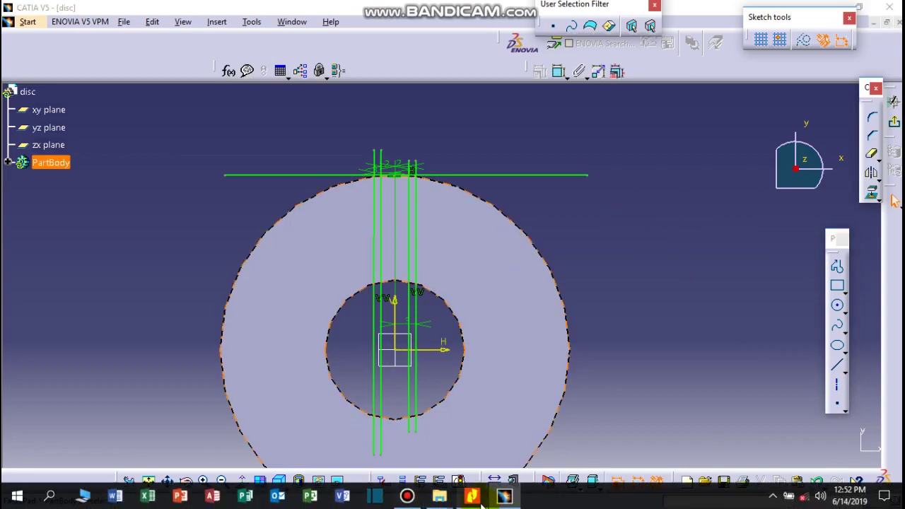
left_click(471, 503)
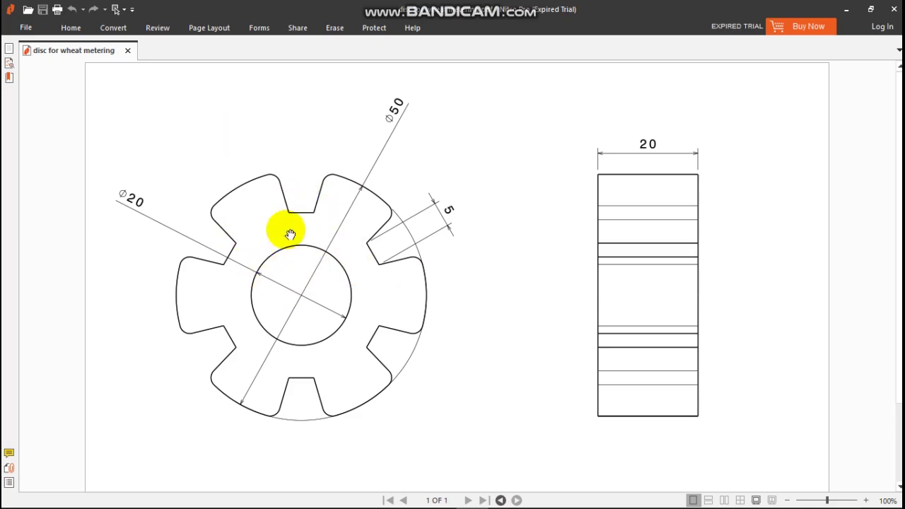
mouse_move(508, 499)
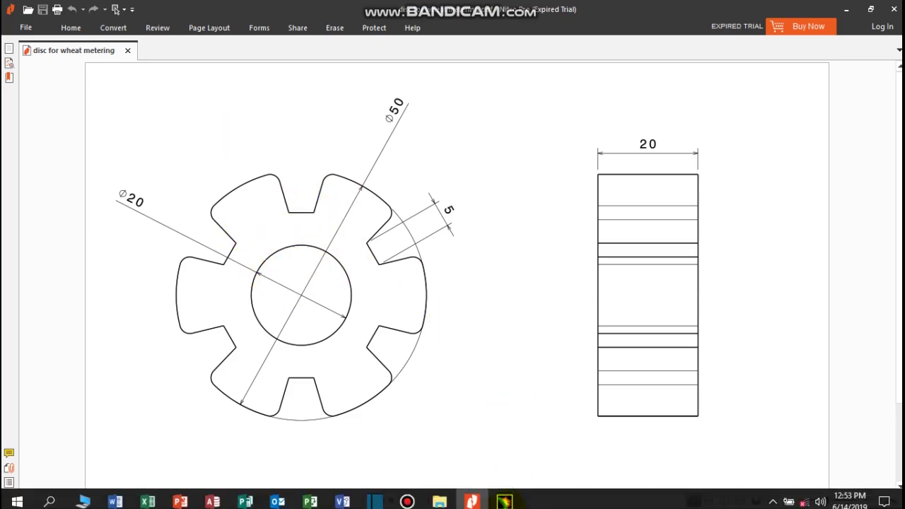
left_click(507, 498)
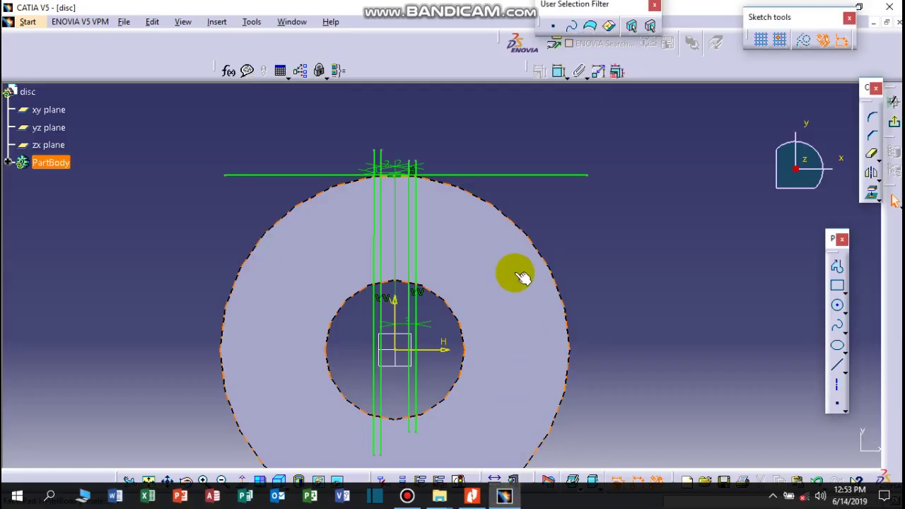
Draw a horizontal line across the disc, dimensioned 5 mm below the tangent line.
left_click(837, 366)
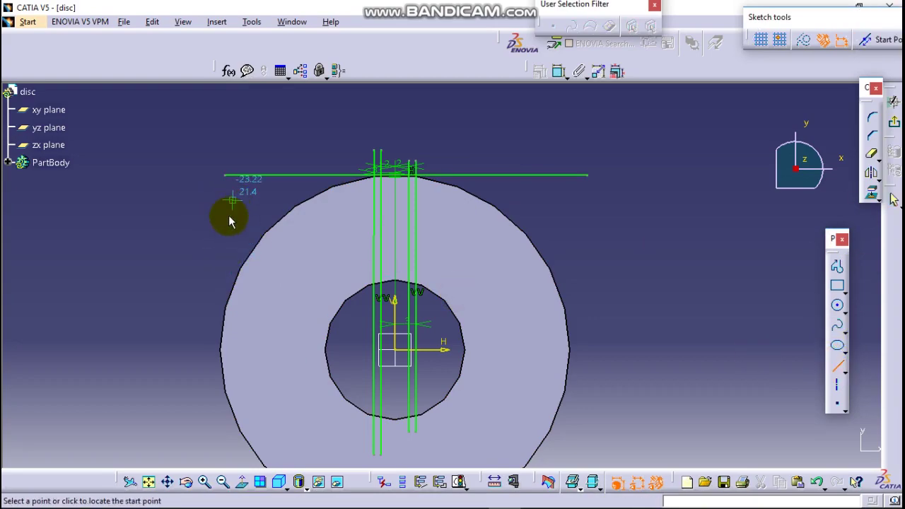
left_click(225, 266)
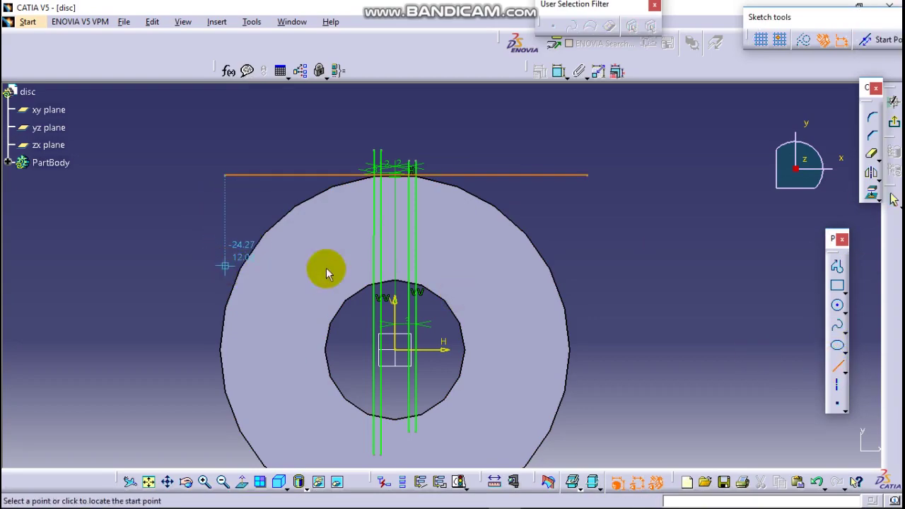
left_click(622, 268)
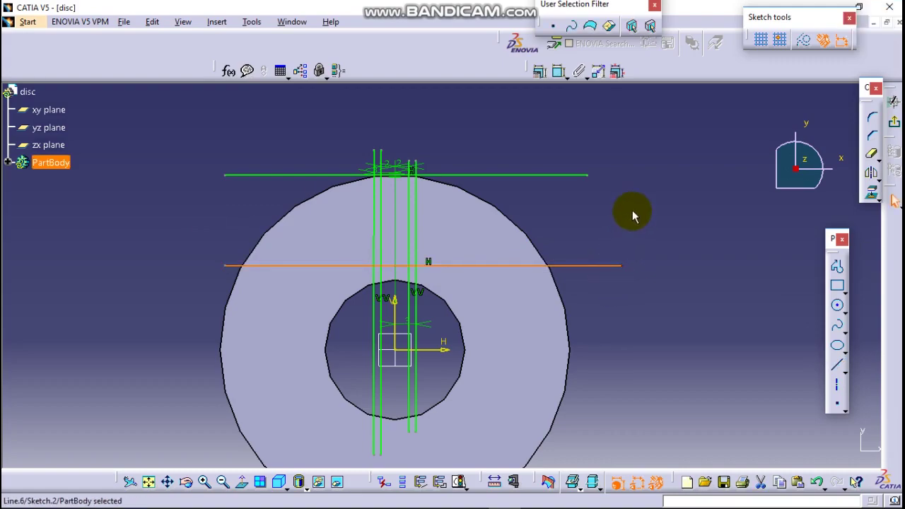
left_click(548, 174, "ctrl")
left_click(558, 71)
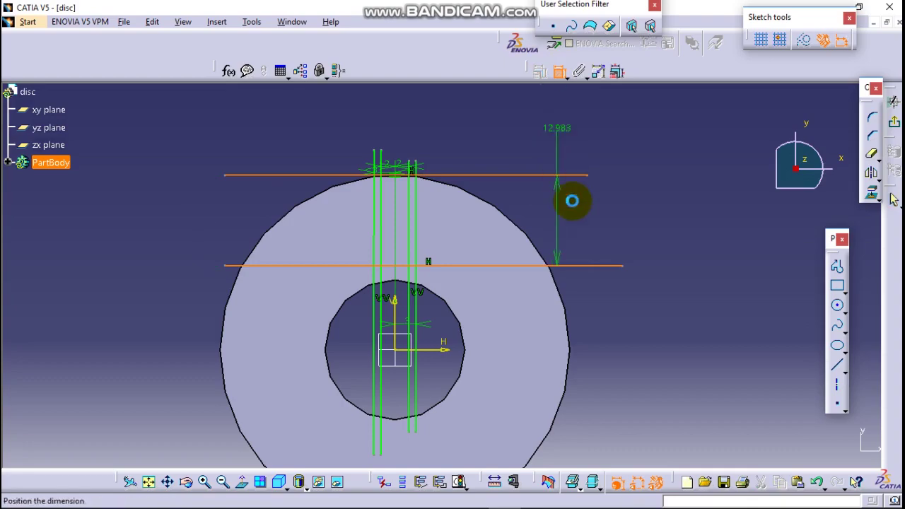
left_click(591, 215)
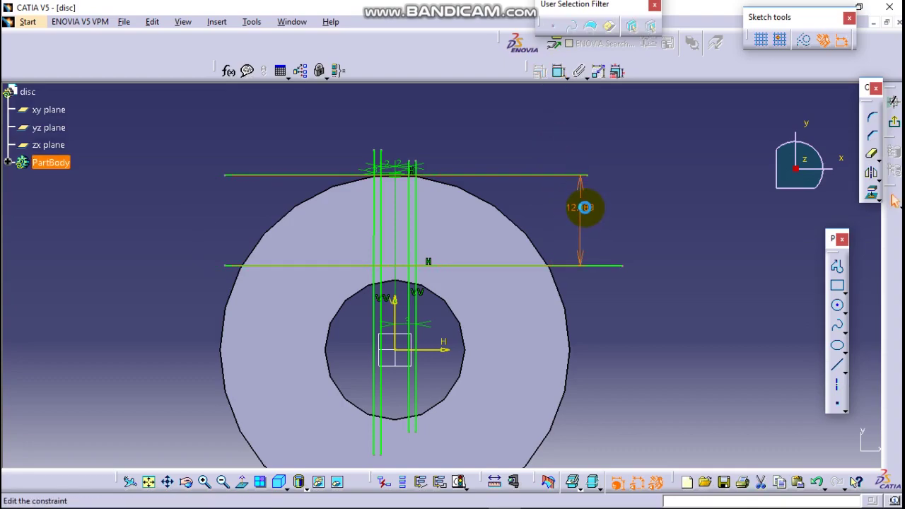
double_click(585, 207)
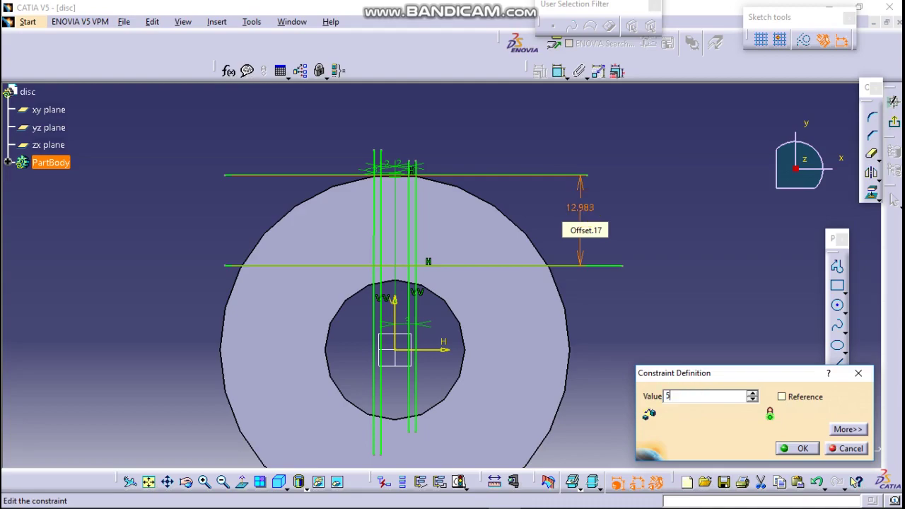
type("5")
key("Return")
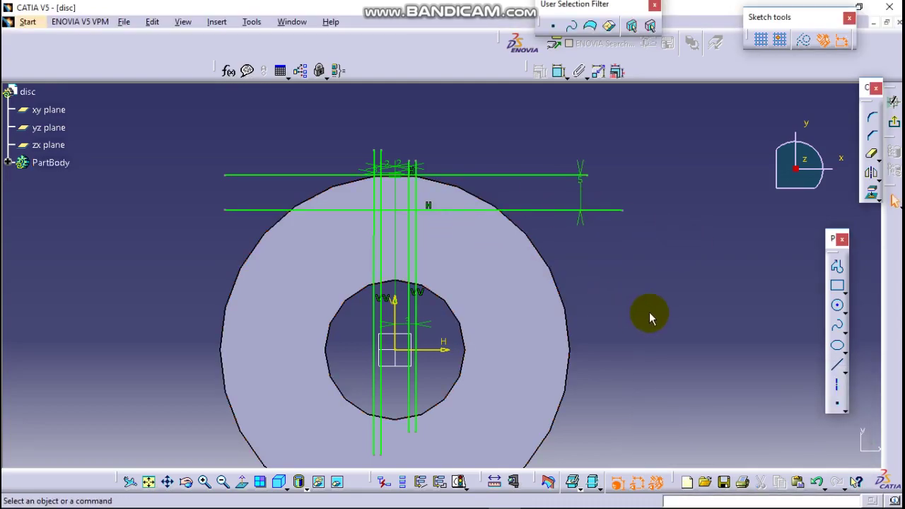
middle_click_drag(657, 313, 707, 277)
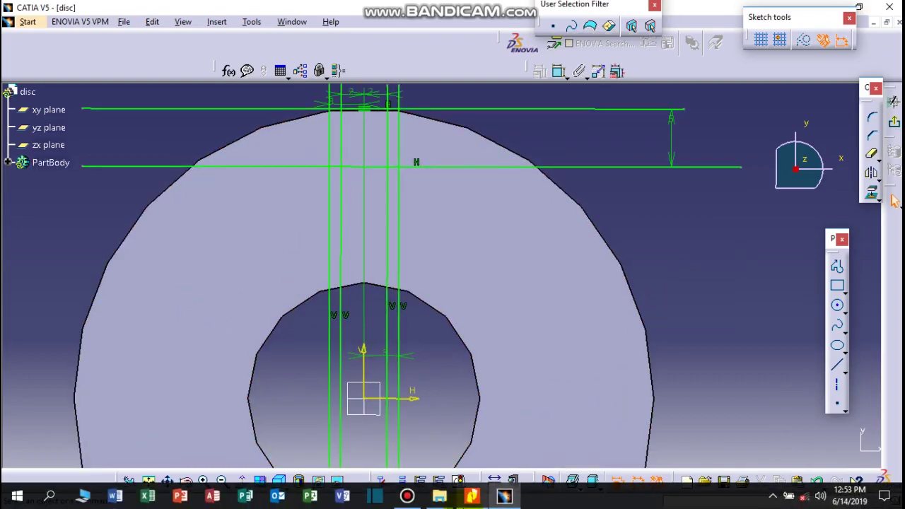
left_click(470, 495)
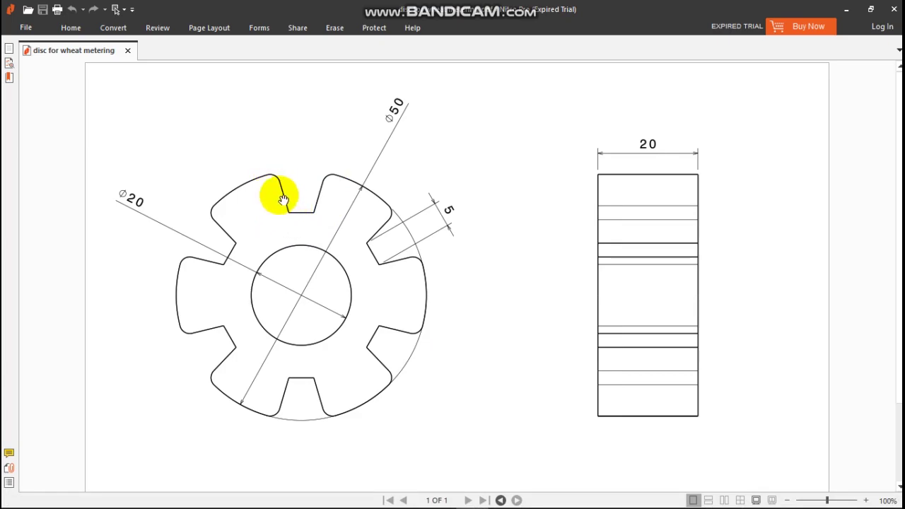
mouse_move(420, 507)
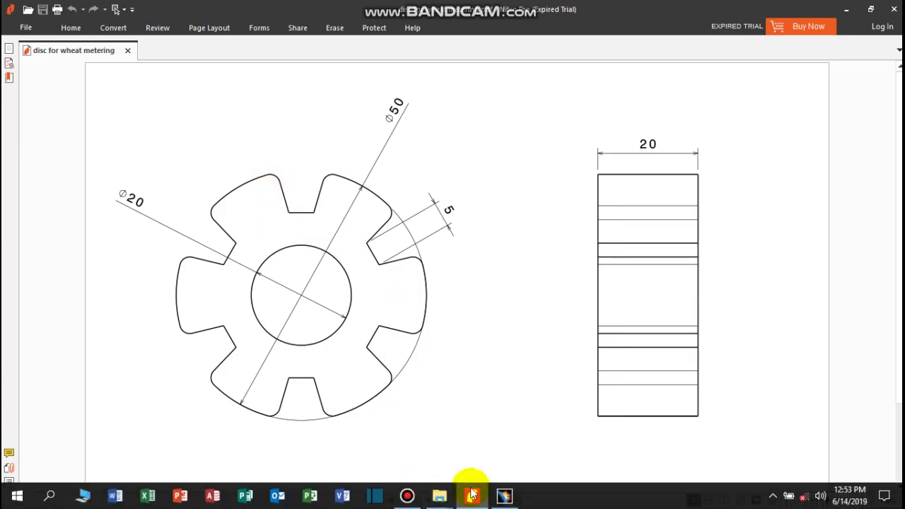
left_click(513, 499)
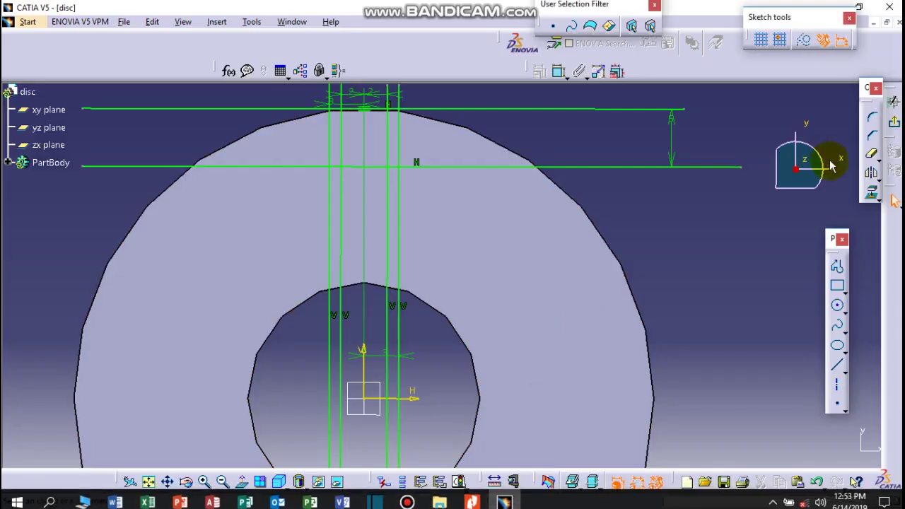
Draw a slot side line from the lower horizontal line up to the top line.
left_click(839, 368)
mouse_move(467, 271)
middle_mouse_down()
mouse_move(460, 293)
mouse_move(498, 251)
middle_mouse_up()
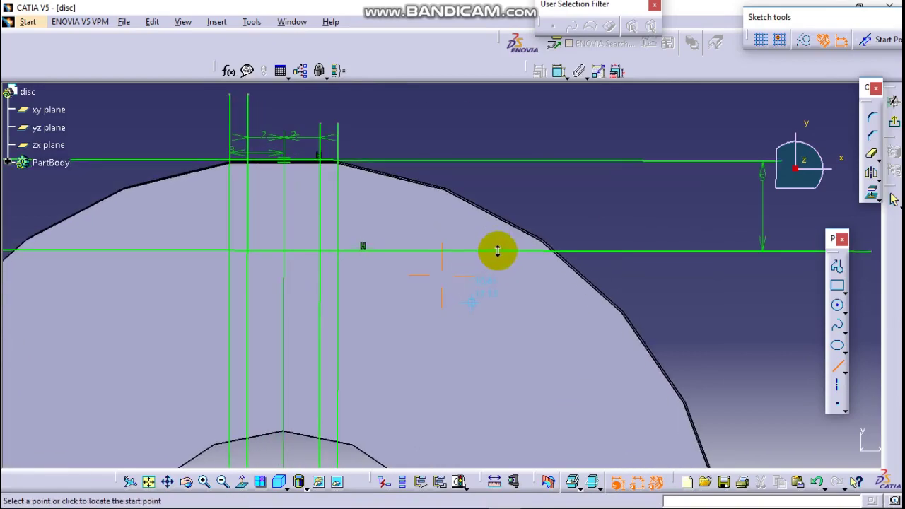
left_click(320, 251)
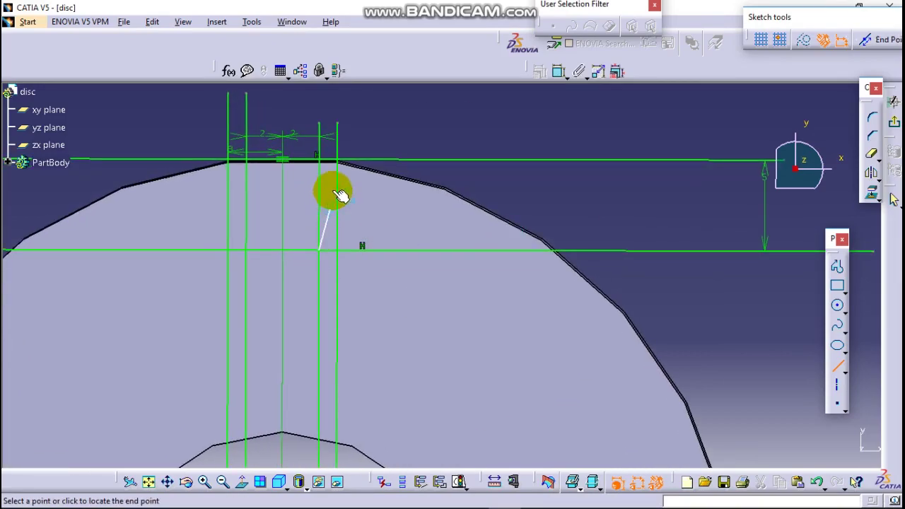
left_click(339, 163)
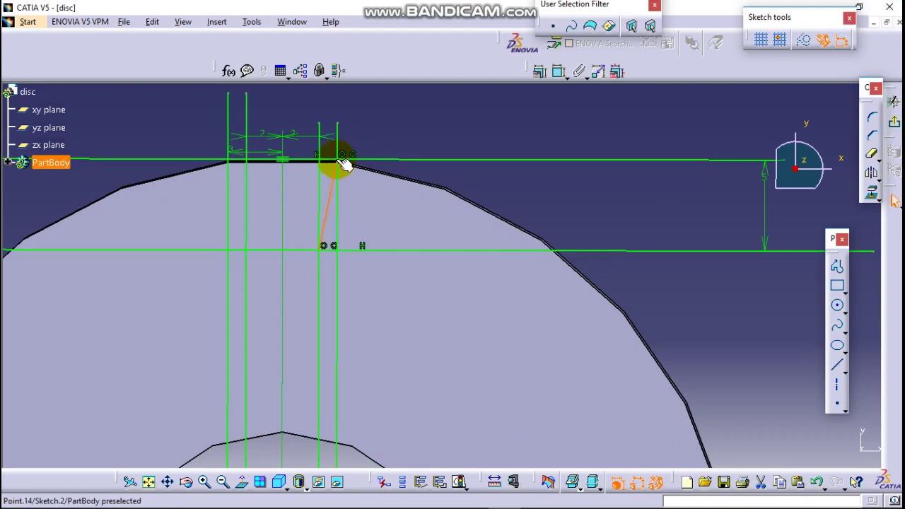
Draw the second slanted line from the lower intersection to the rim edge, then begin trimming.
left_click(836, 374)
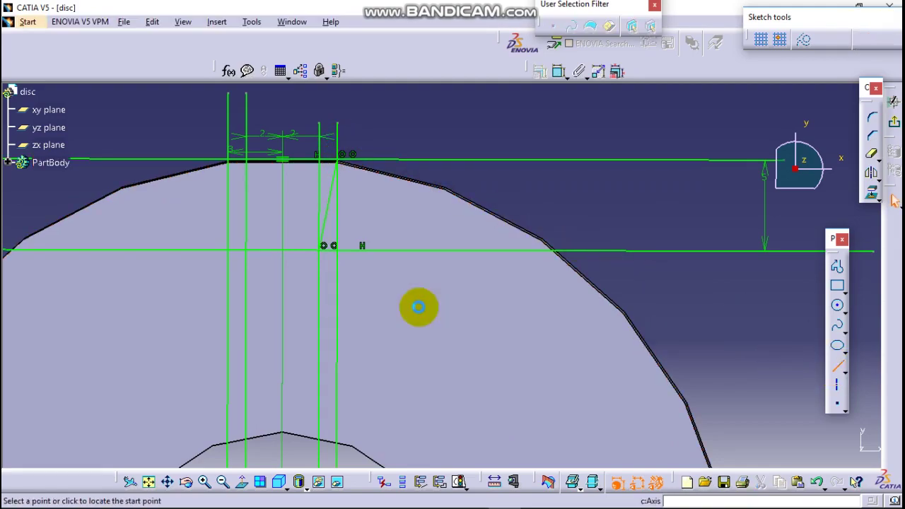
left_click(246, 249)
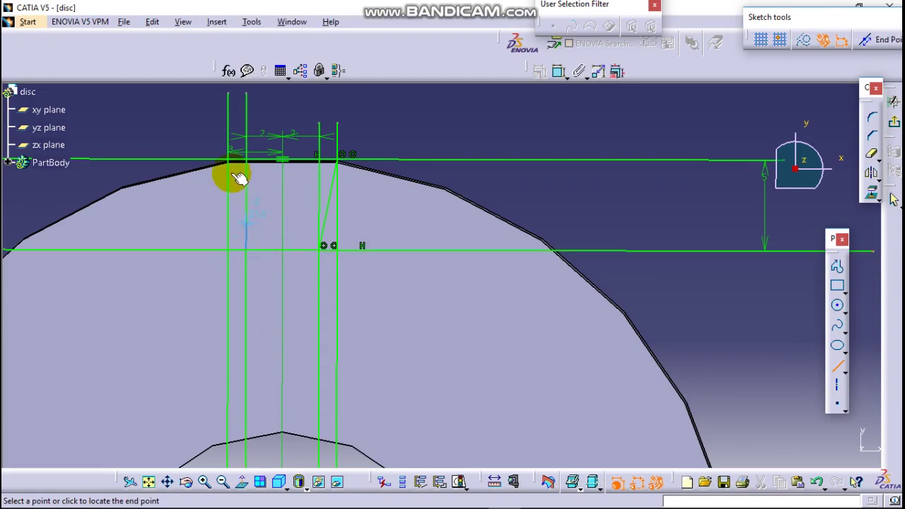
left_click(227, 158)
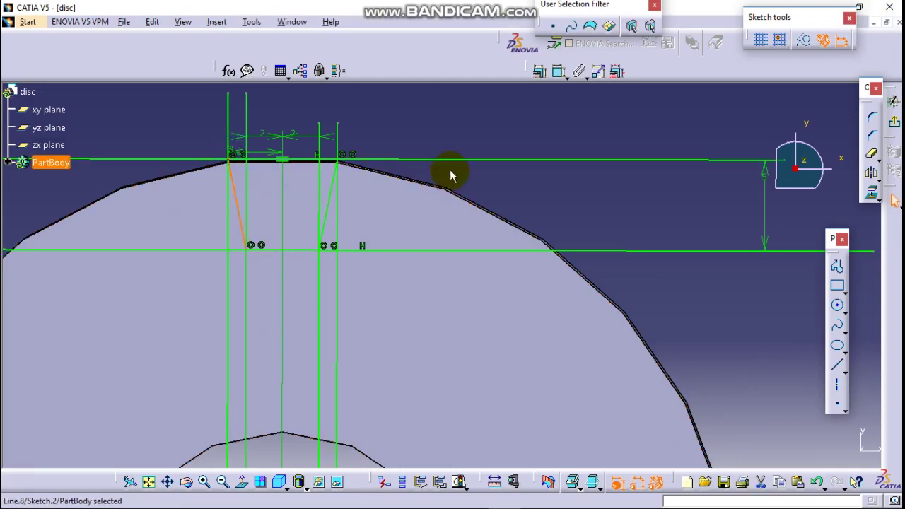
scroll(458, 216, "down", 5)
mouse_move(629, 267)
middle_mouse_down()
mouse_move(643, 289)
mouse_move(721, 196)
mouse_move(700, 205)
middle_mouse_up()
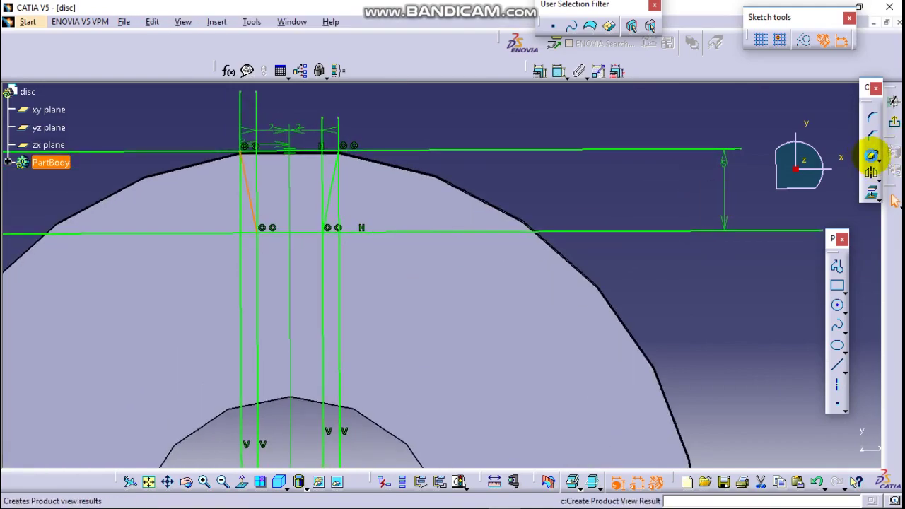
left_click_drag(871, 155, 808, 153)
left_click(428, 233)
Trim the top line overhang and the vertical and horizontal leftovers below the slot.
left_click(488, 149)
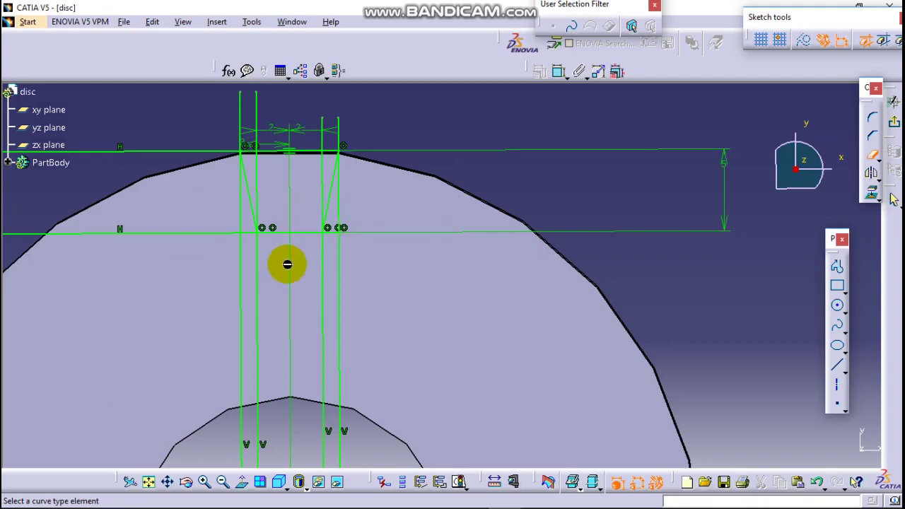
left_click(255, 287)
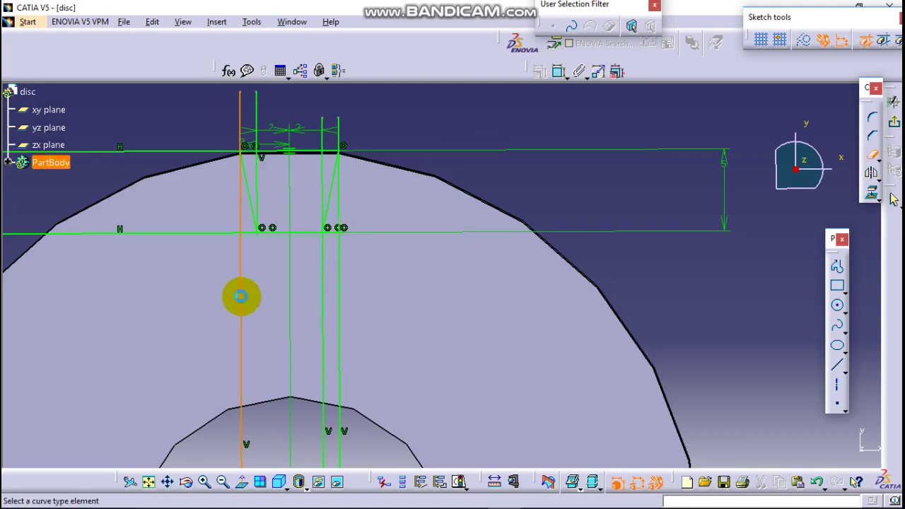
left_click(242, 297)
left_click(326, 319)
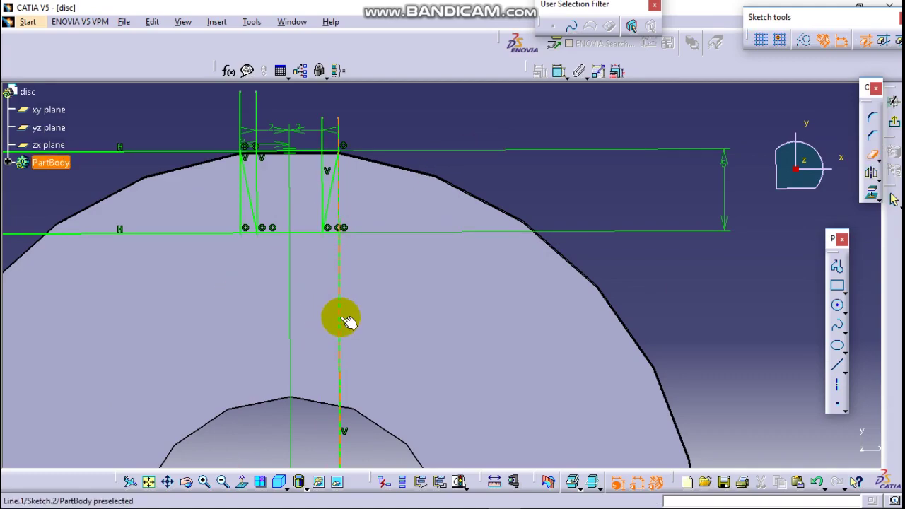
left_click(342, 320)
left_click(214, 232)
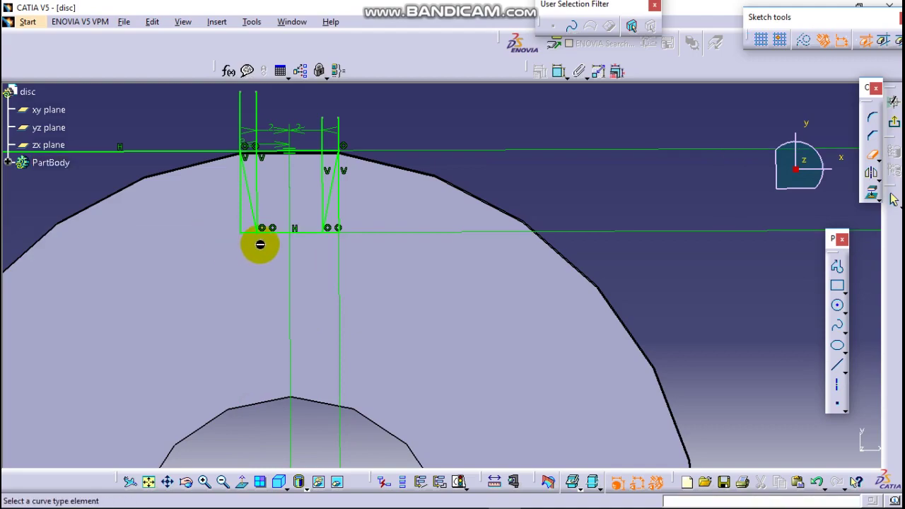
mouse_move(400, 249)
middle_mouse_down()
mouse_move(429, 290)
mouse_move(498, 257)
mouse_move(401, 325)
mouse_move(424, 307)
mouse_move(288, 234)
middle_mouse_up()
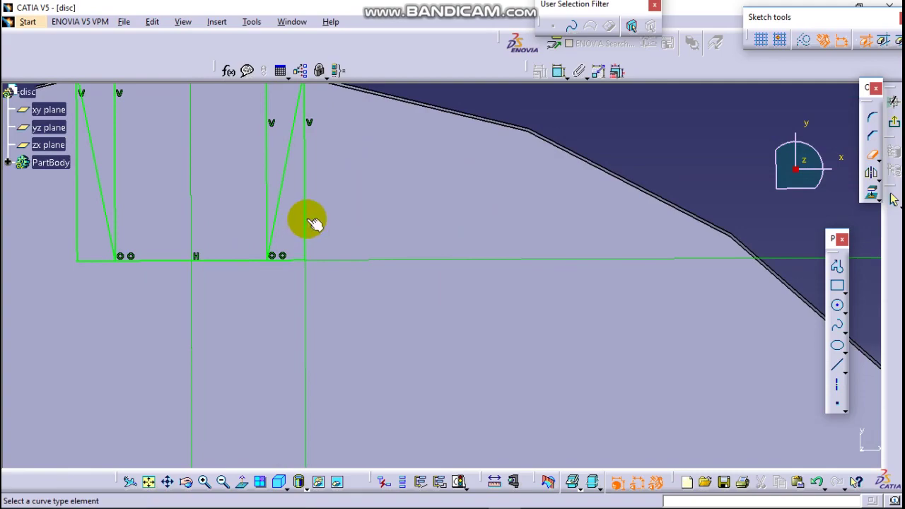
left_click(300, 214)
left_click(295, 259)
mouse_move(309, 224)
middle_mouse_down()
mouse_move(322, 185)
mouse_move(360, 268)
mouse_move(448, 210)
mouse_move(330, 183)
middle_mouse_up()
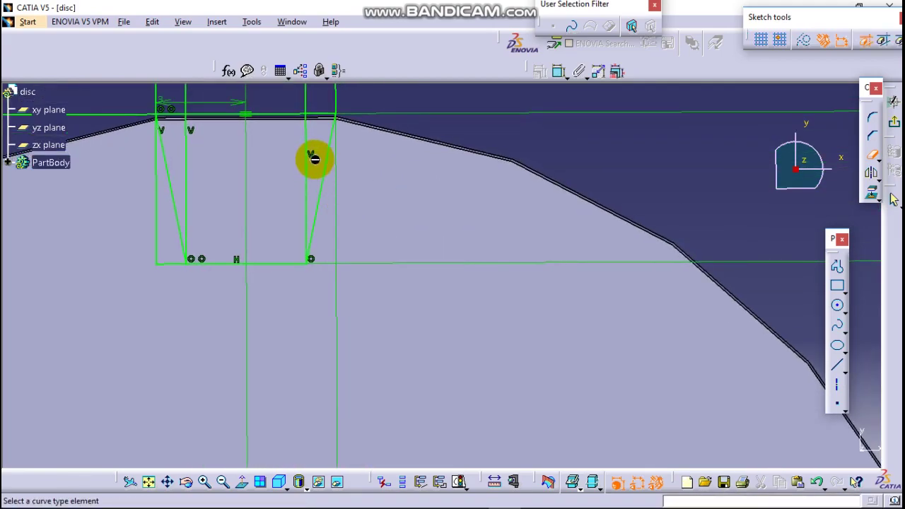
Remove the remaining vertical lines around the slot, including the one with the 2 dimension.
left_click(309, 169)
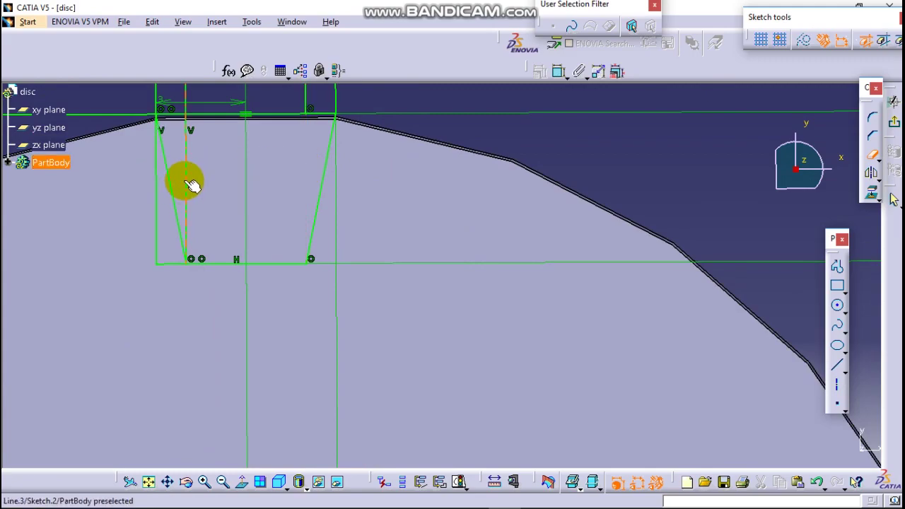
left_click(187, 184)
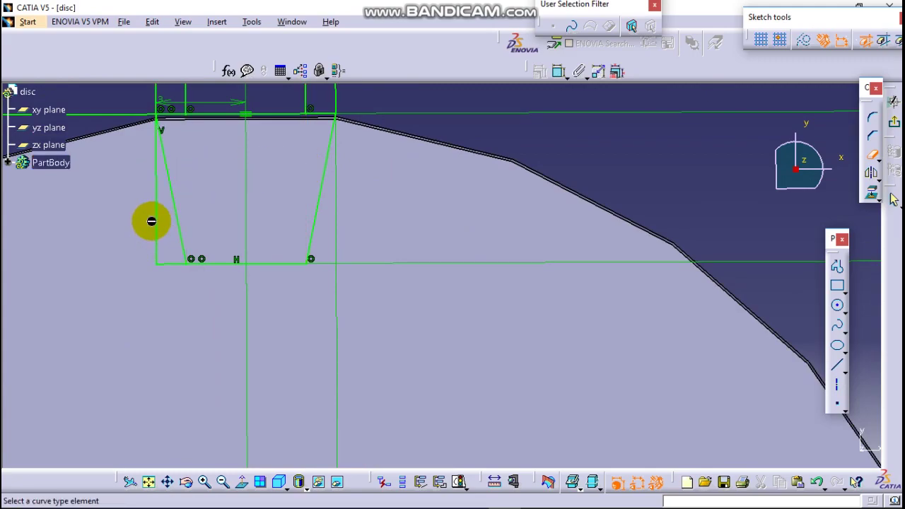
left_click(157, 237)
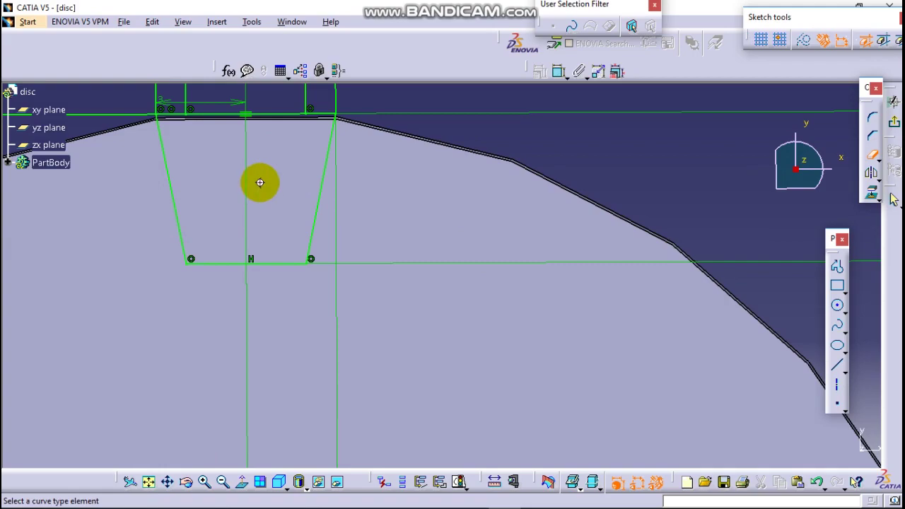
mouse_move(261, 182)
middle_mouse_down()
mouse_move(264, 244)
mouse_move(299, 285)
mouse_move(349, 228)
mouse_move(371, 277)
middle_mouse_up()
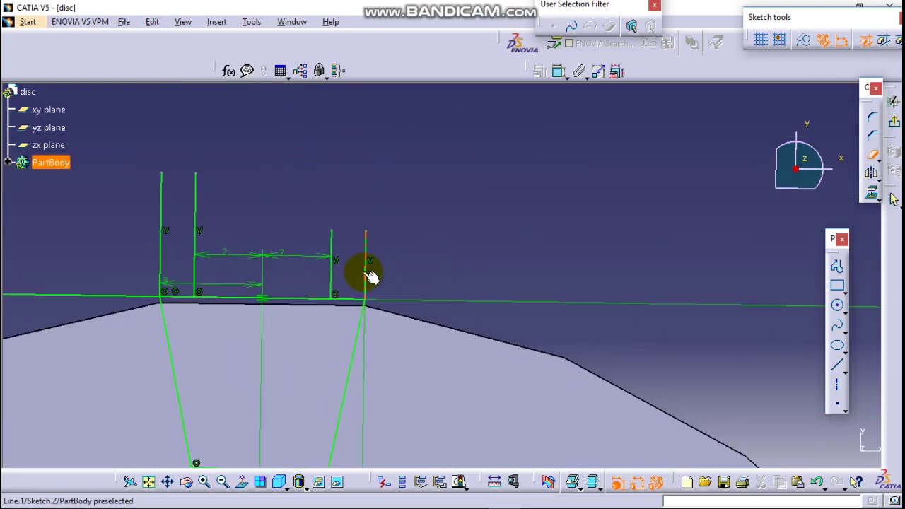
left_click(368, 276)
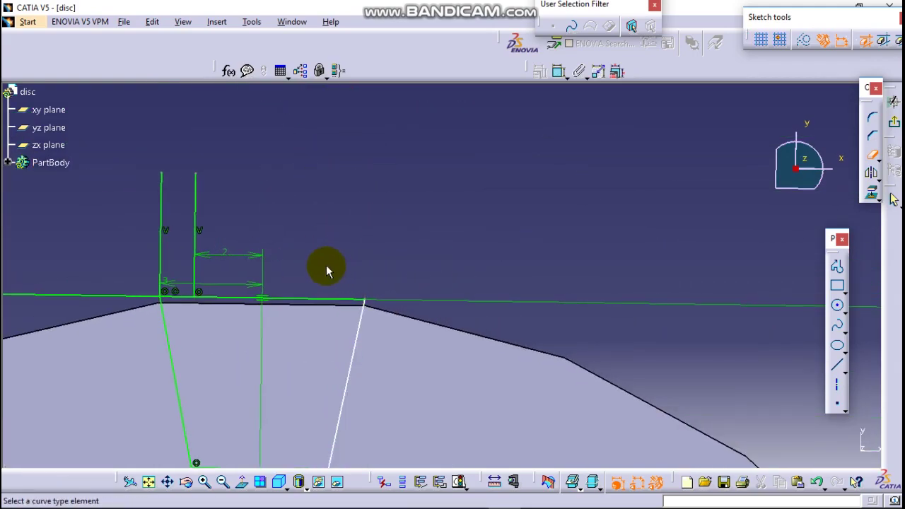
left_click(198, 239)
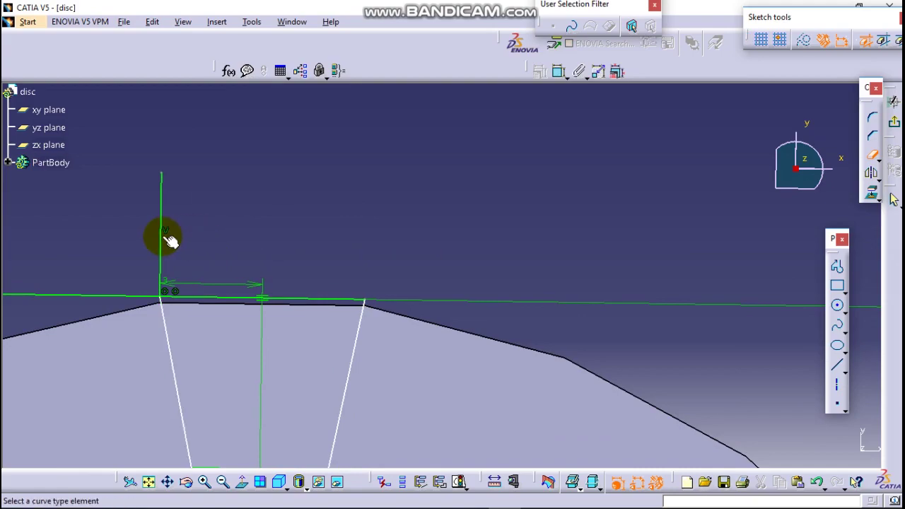
left_click(163, 239)
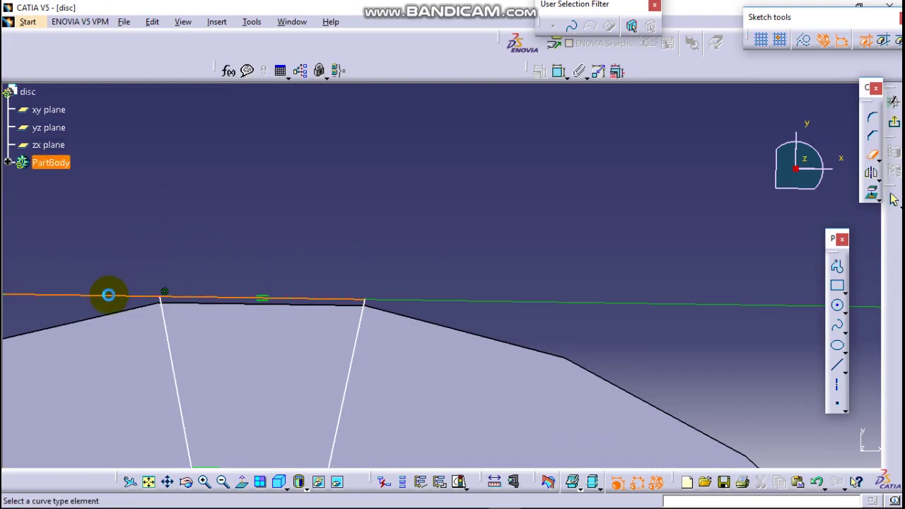
middle_click_drag(108, 295, 295, 314)
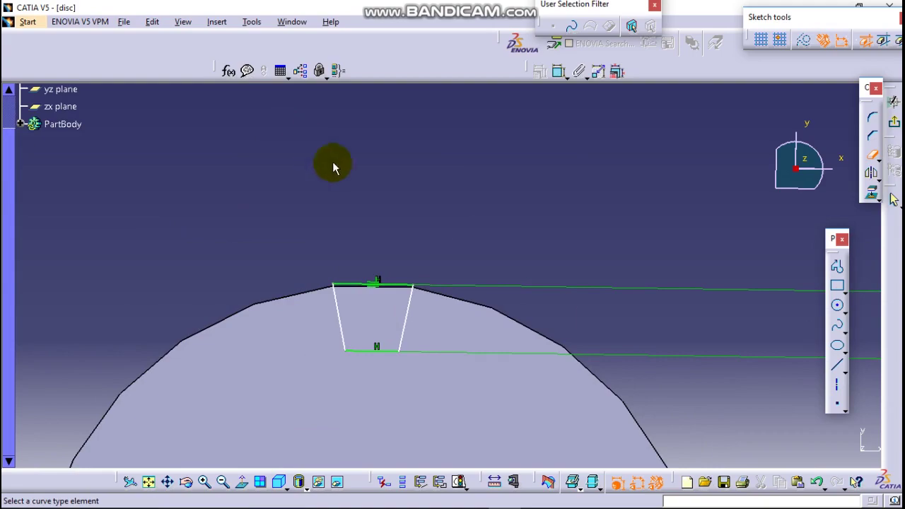
mouse_move(506, 226)
middle_mouse_down()
mouse_move(491, 210)
mouse_move(482, 323)
mouse_move(505, 287)
mouse_move(734, 117)
mouse_move(571, 373)
mouse_move(551, 425)
mouse_move(616, 290)
middle_mouse_up()
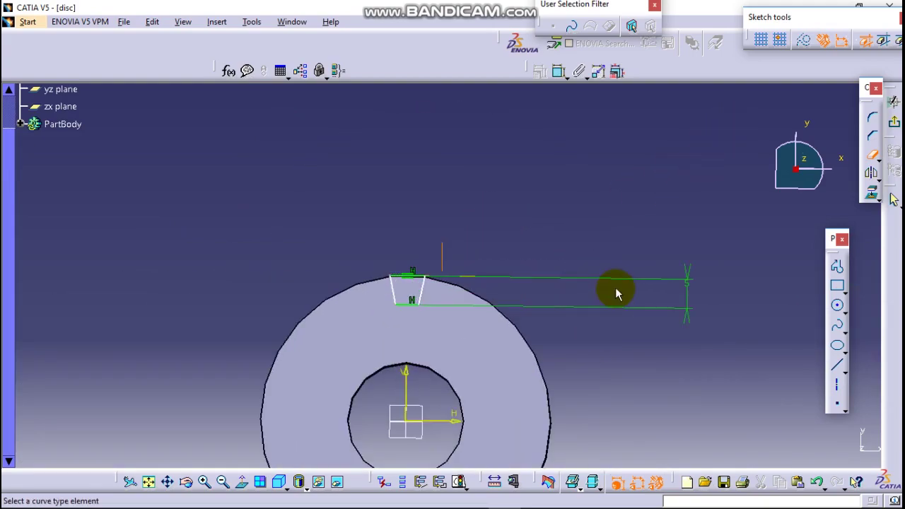
left_click(875, 155)
Exit the sketch and pocket Sketch.2 to a 20 mm depth as Pocket.1.
left_click(895, 126)
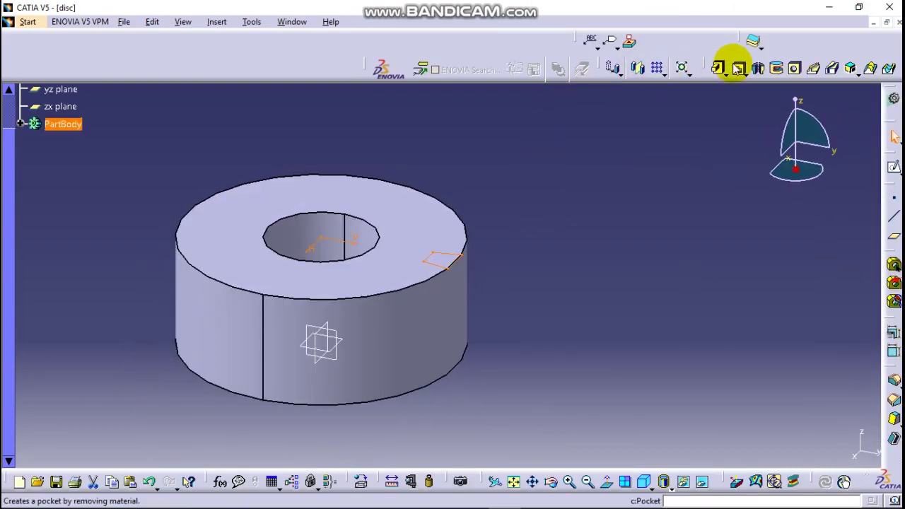
left_click(738, 69)
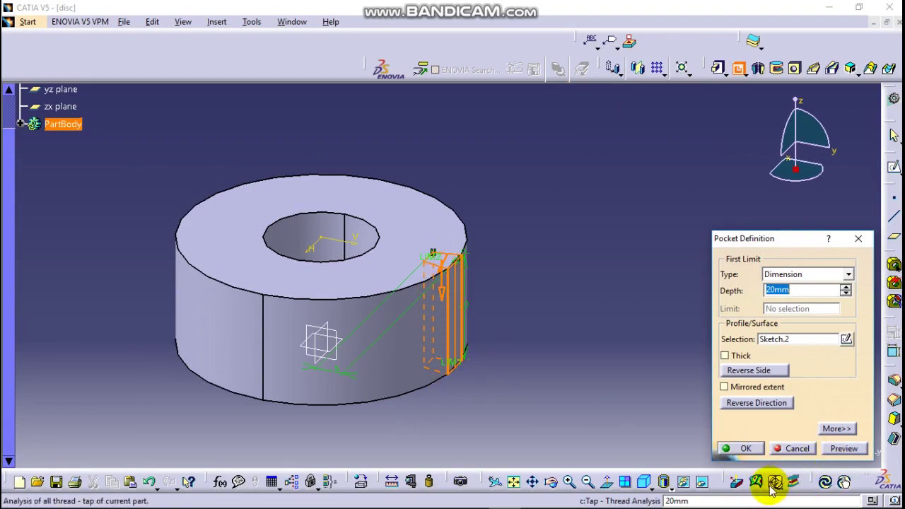
left_click(743, 449)
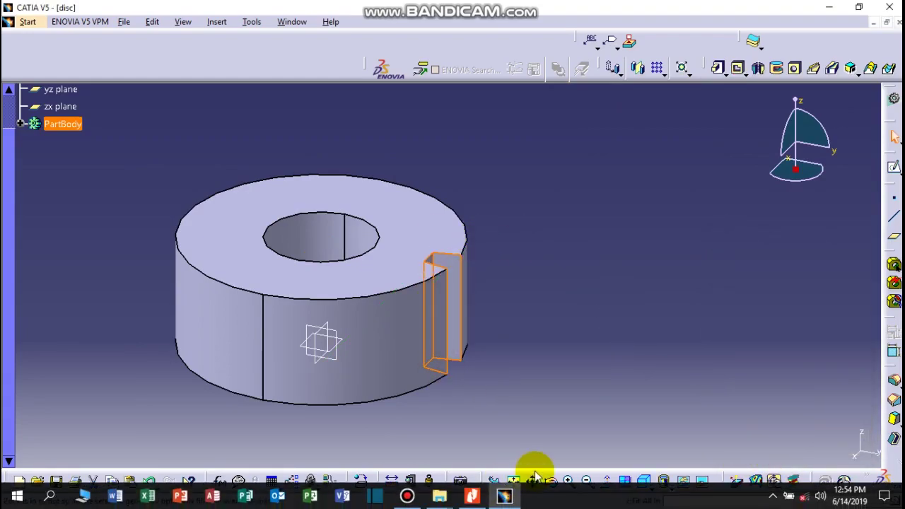
middle_click_drag(279, 300, 460, 470)
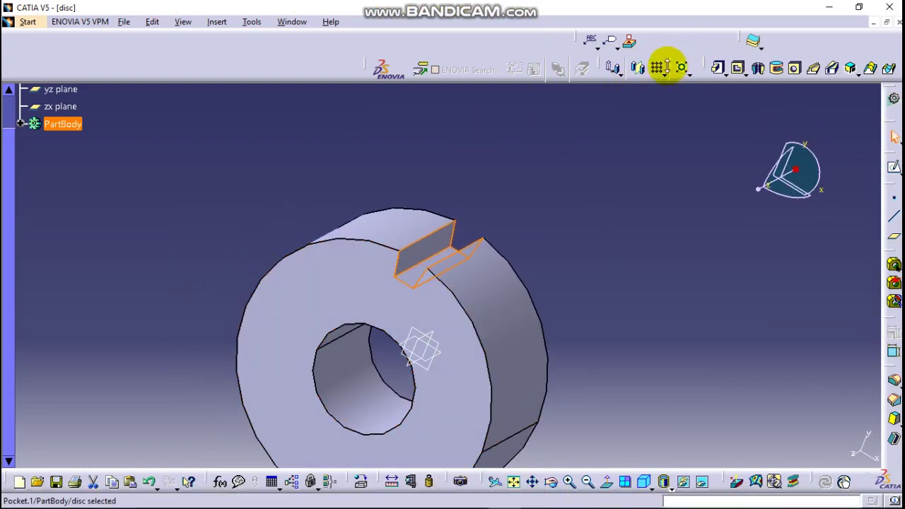
Create a circular pattern of Pocket.1 with Complete crown spacing and 6 instances.
left_click(665, 73)
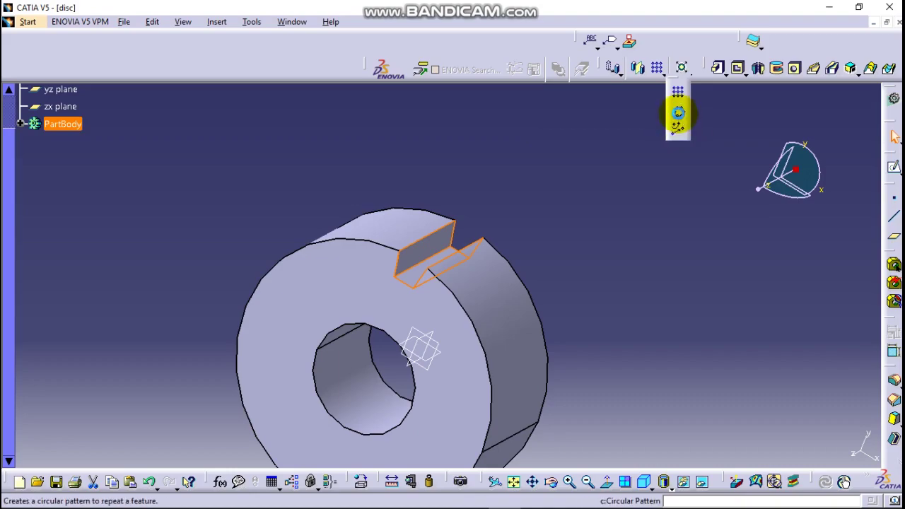
left_click(678, 113)
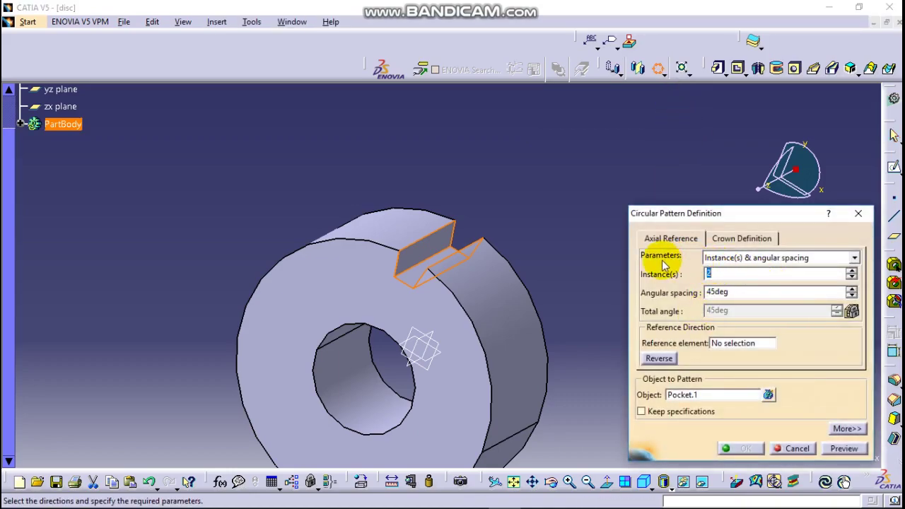
left_click(854, 258)
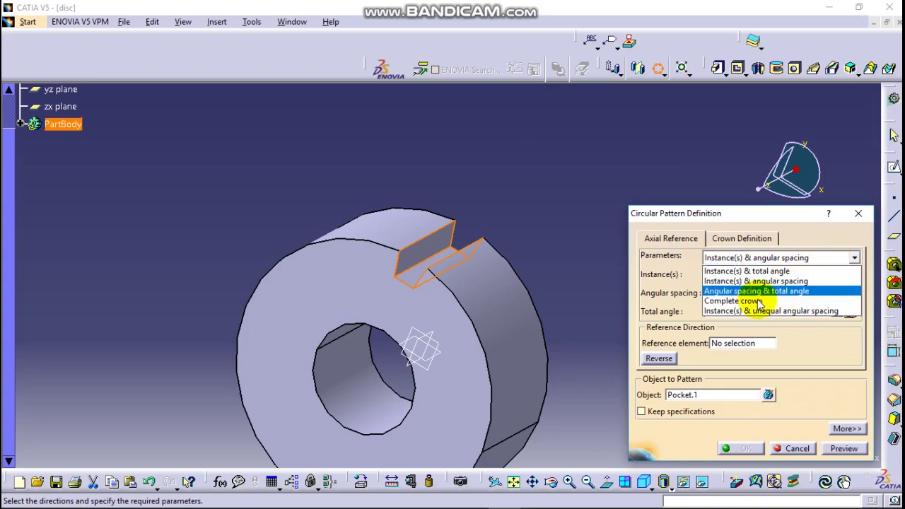
left_click(754, 303)
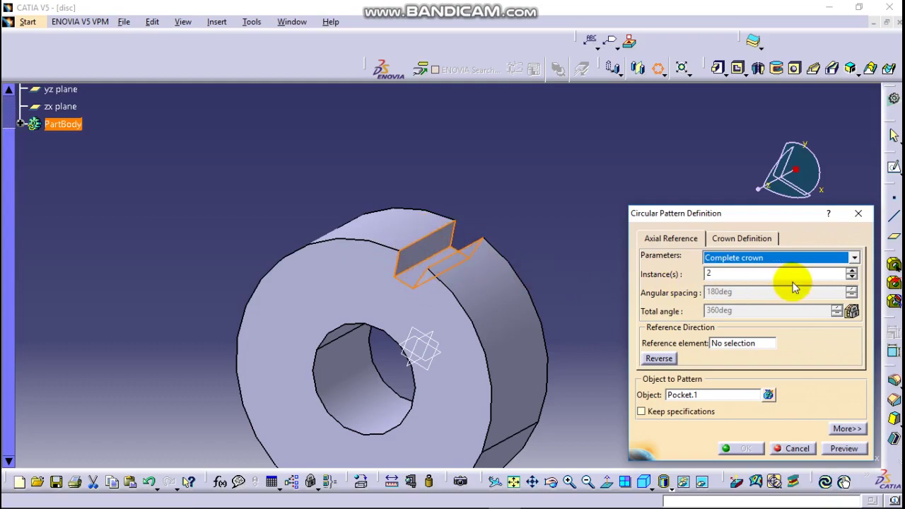
left_click(852, 271)
left_click(853, 271)
left_click(852, 271)
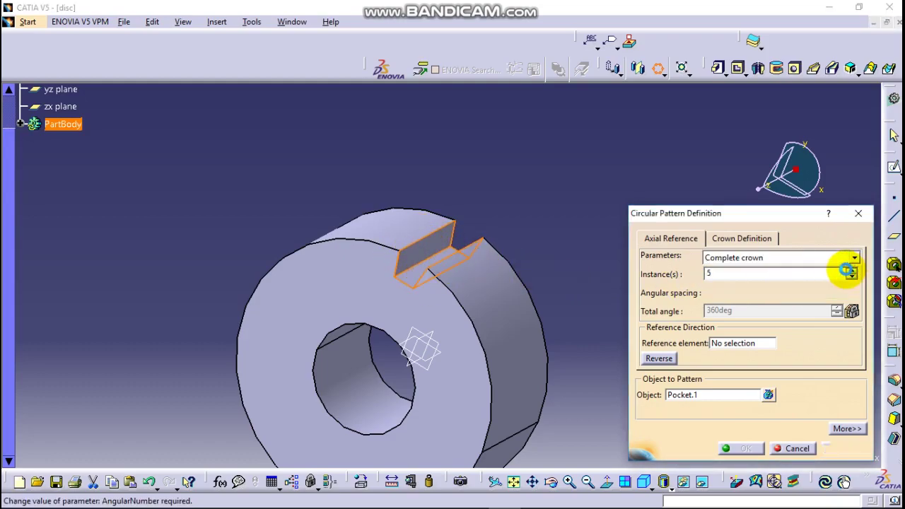
left_click(852, 271)
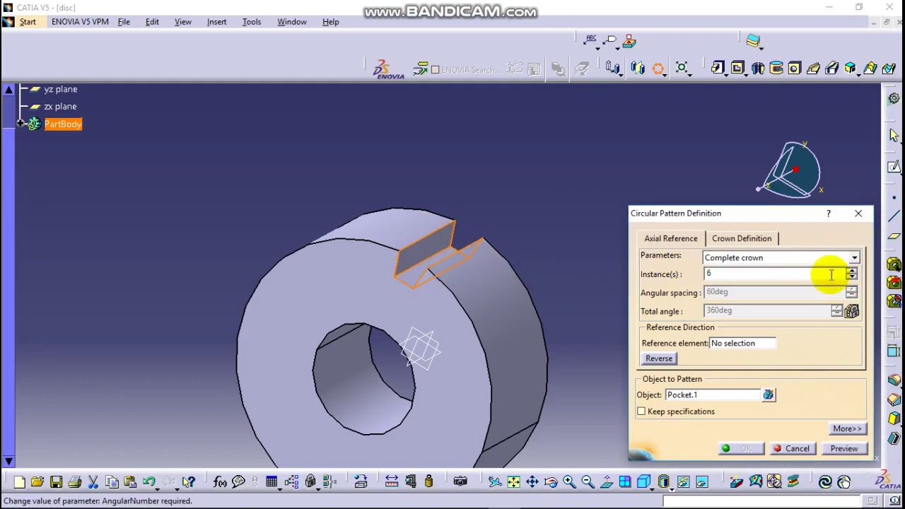
Use the disc face as the rotation reference and confirm the six-slot pattern.
left_click(740, 344)
left_click(513, 352)
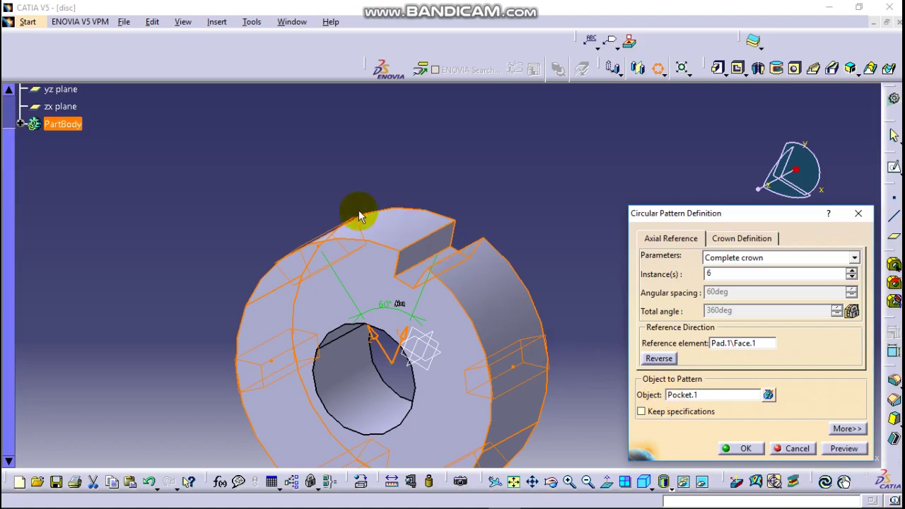
middle_click_drag(491, 414, 511, 333)
left_click(552, 484)
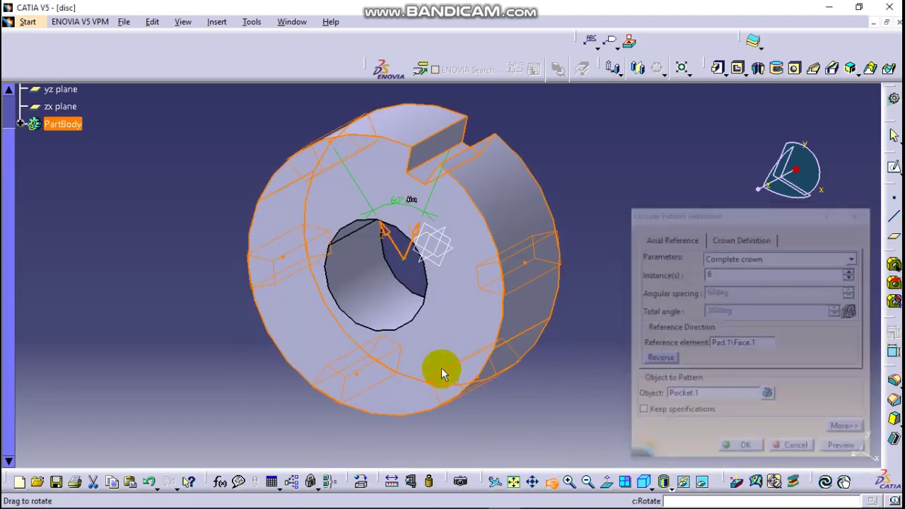
left_click_drag(438, 365, 580, 263)
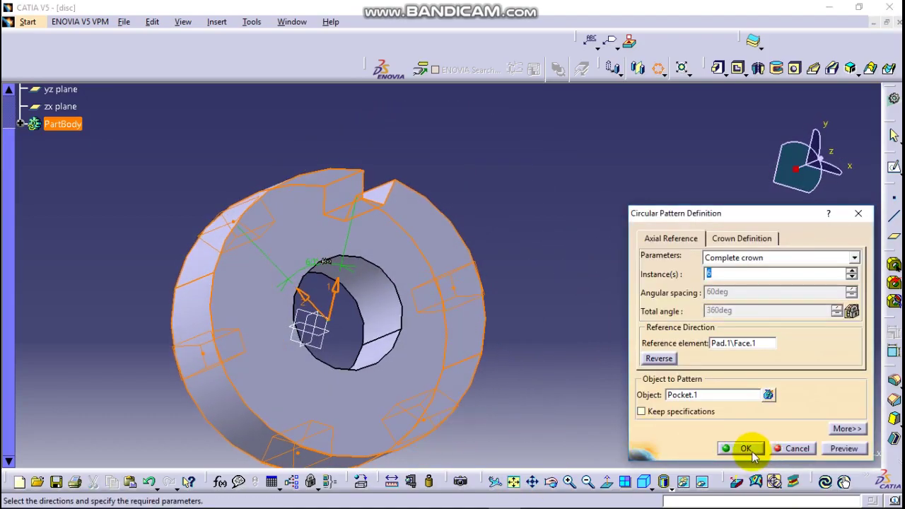
left_click(749, 449)
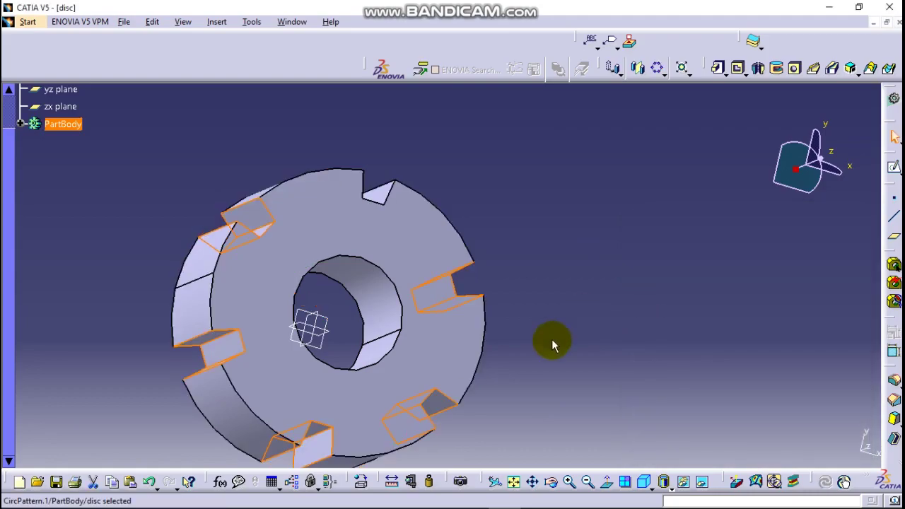
left_click(587, 342)
left_click(551, 481)
left_click_drag(495, 302, 400, 326)
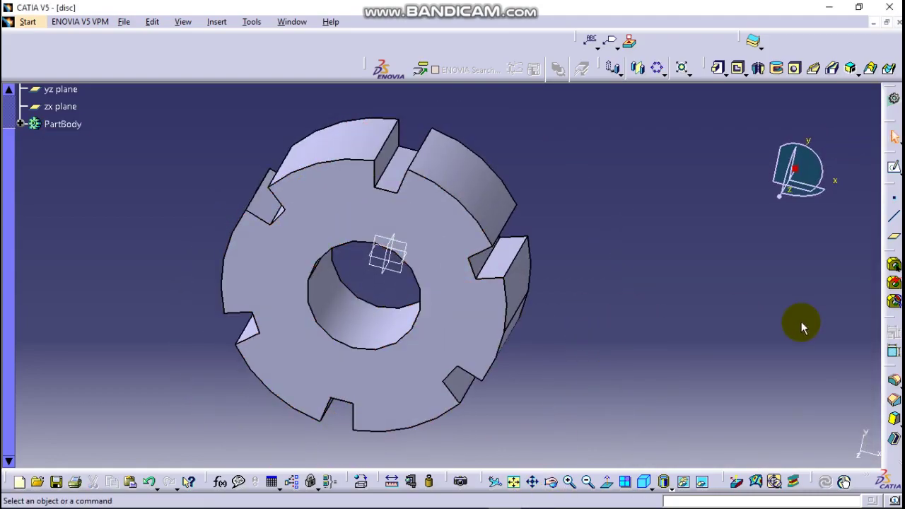
Start an Edge Fillet and select the first top, side and lower slot edges.
left_click(890, 379)
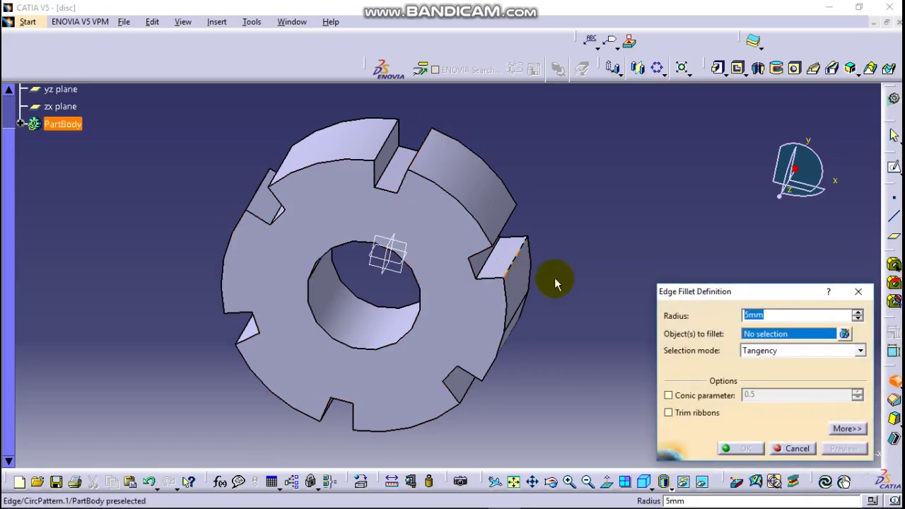
left_click(394, 145)
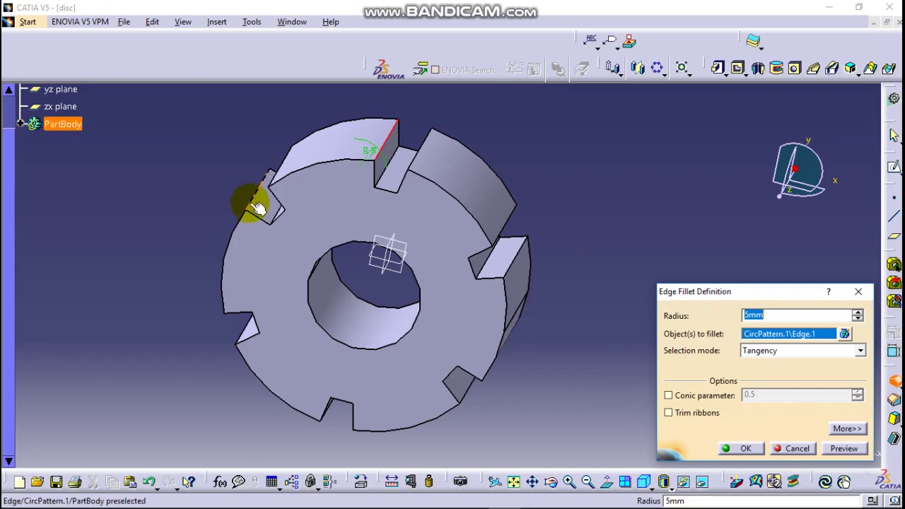
left_click(242, 208)
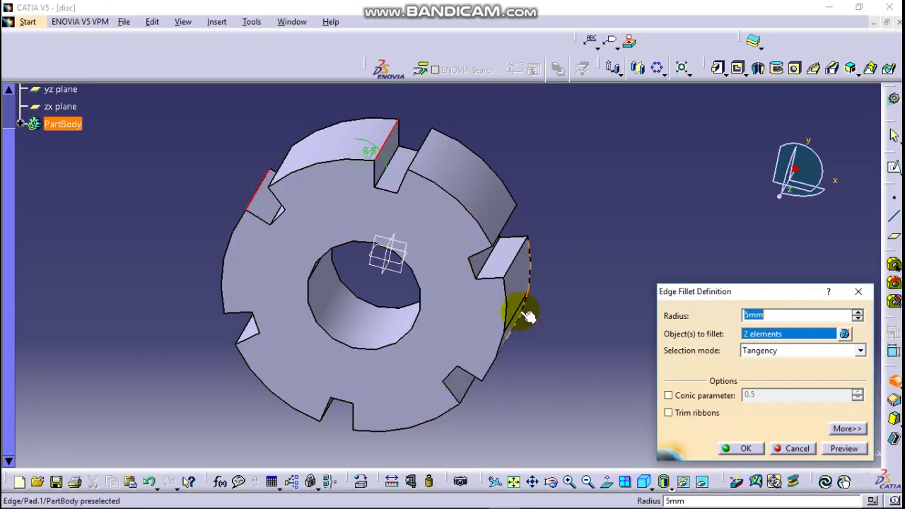
left_click(509, 239)
left_click(508, 225)
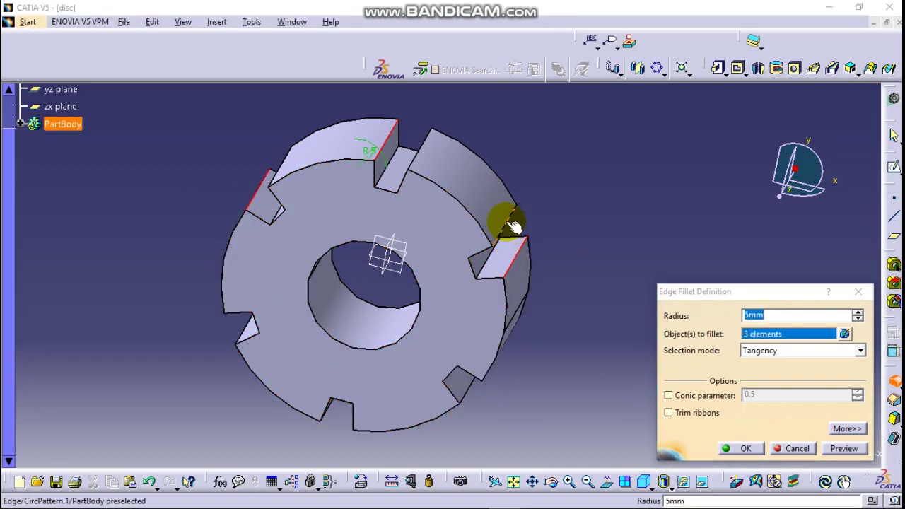
mouse_move(504, 503)
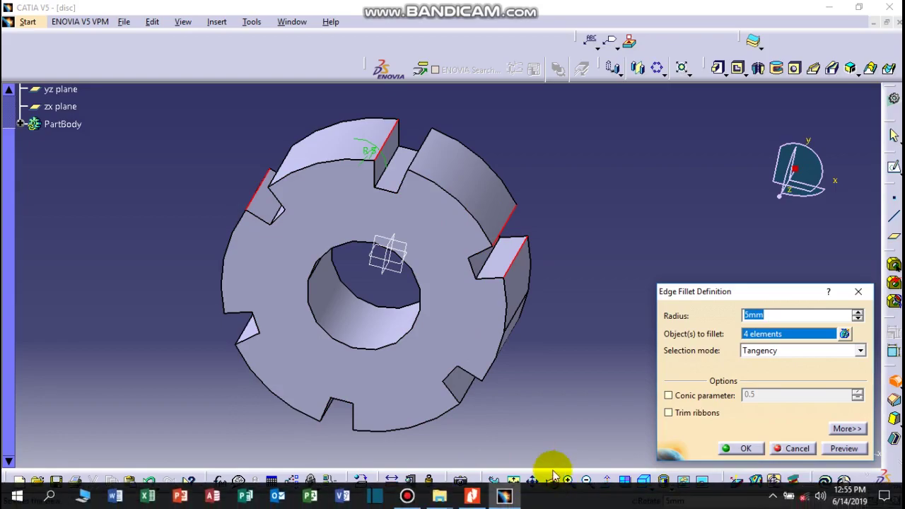
middle_click_drag(550, 333, 539, 370)
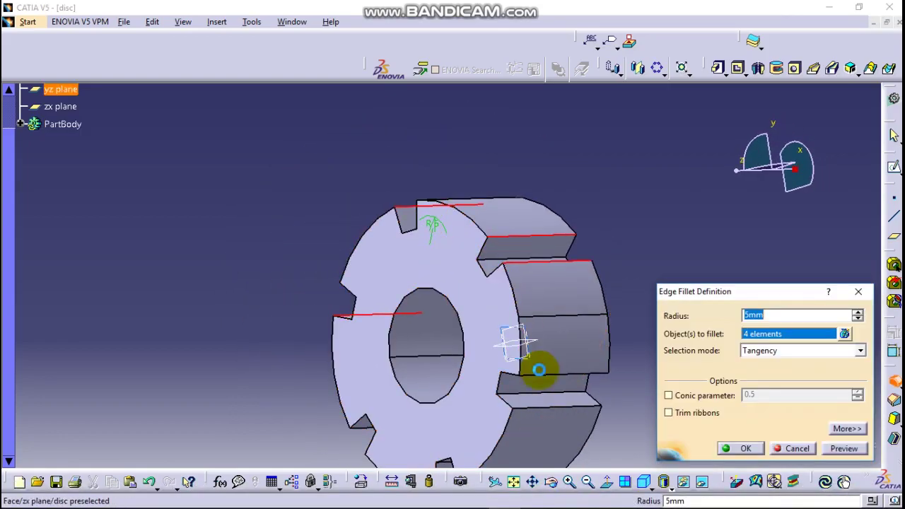
left_click(570, 375)
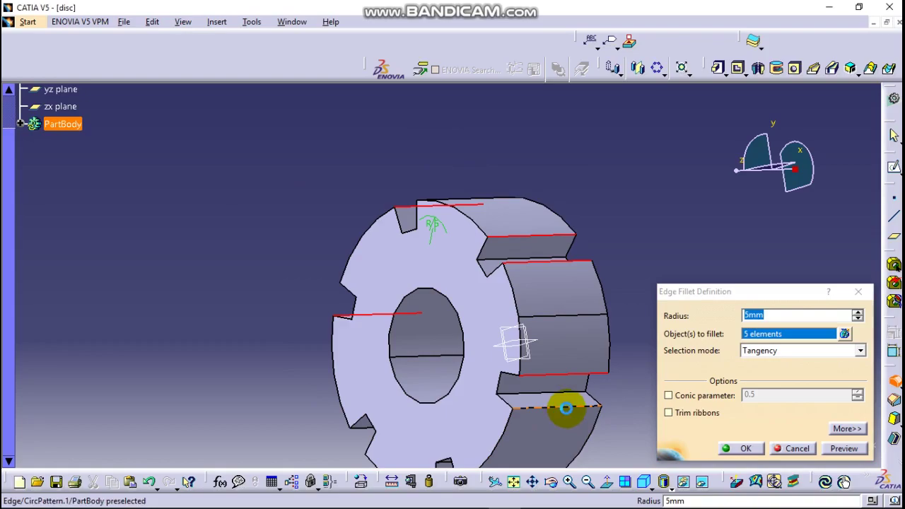
left_click(566, 408)
middle_click_drag(566, 408, 551, 328)
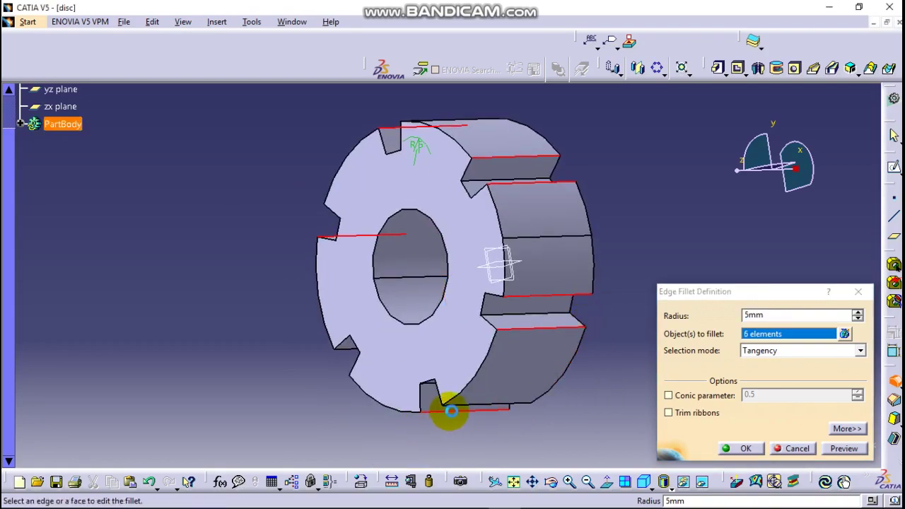
left_click(452, 411)
left_click(491, 409)
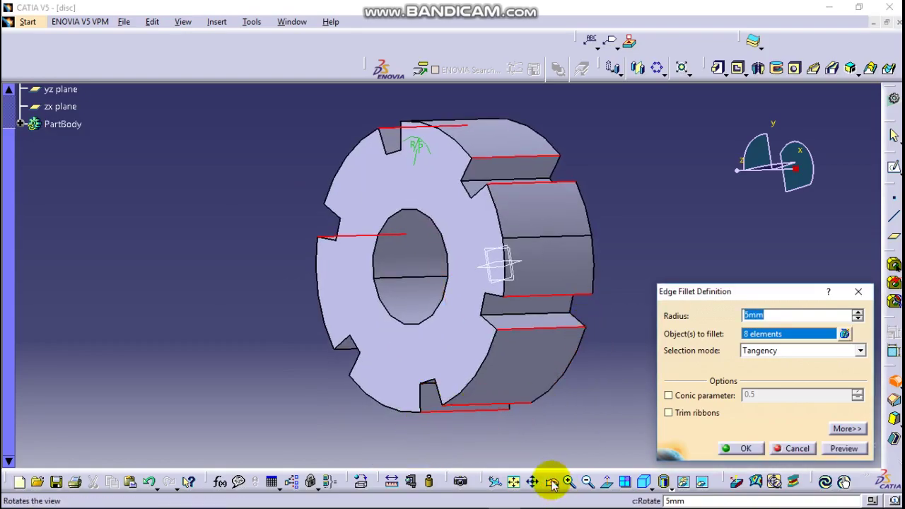
Add the remaining slot faces and edges on the disc's far side to the fillet.
left_click(553, 484)
left_click_drag(430, 398, 279, 438)
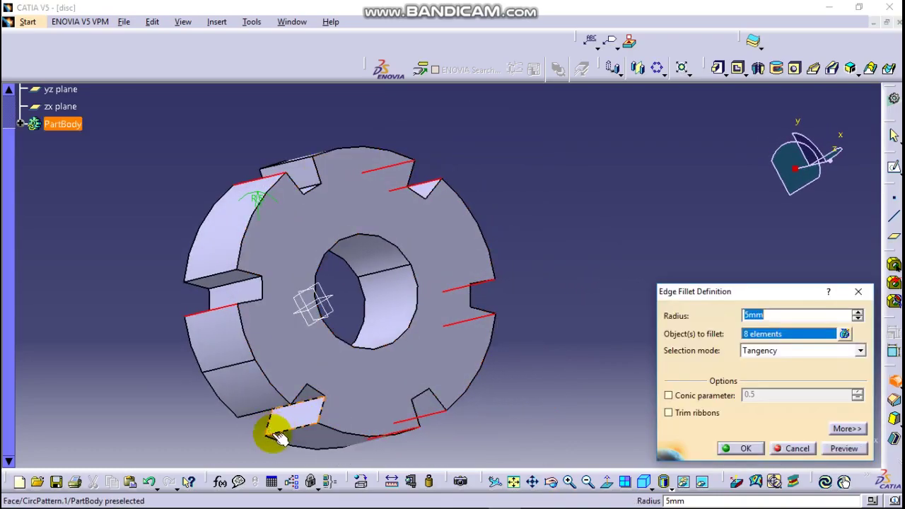
left_click(279, 438)
middle_click(333, 343)
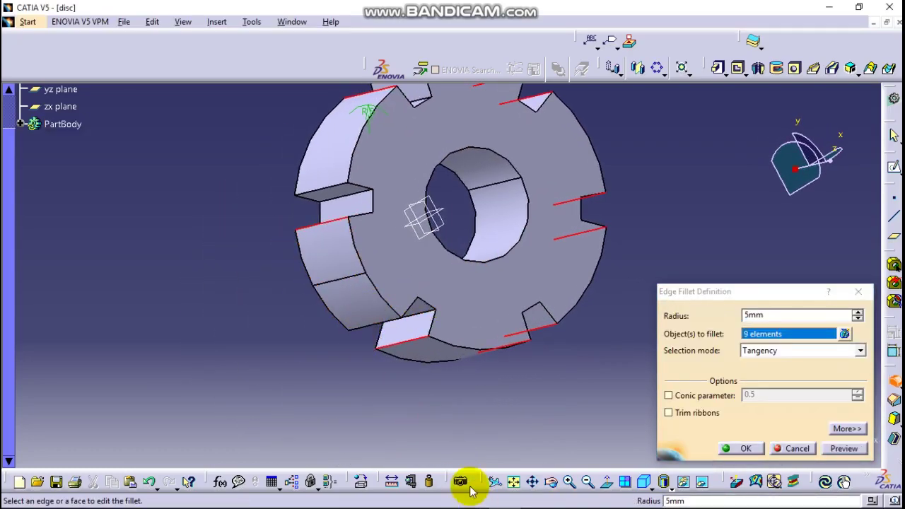
left_click(329, 187)
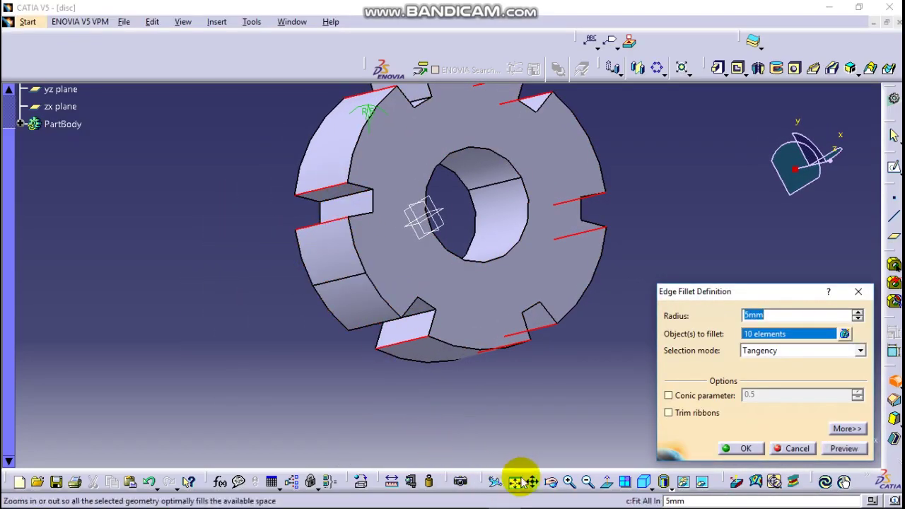
left_click(551, 481)
left_click_drag(452, 353, 377, 269)
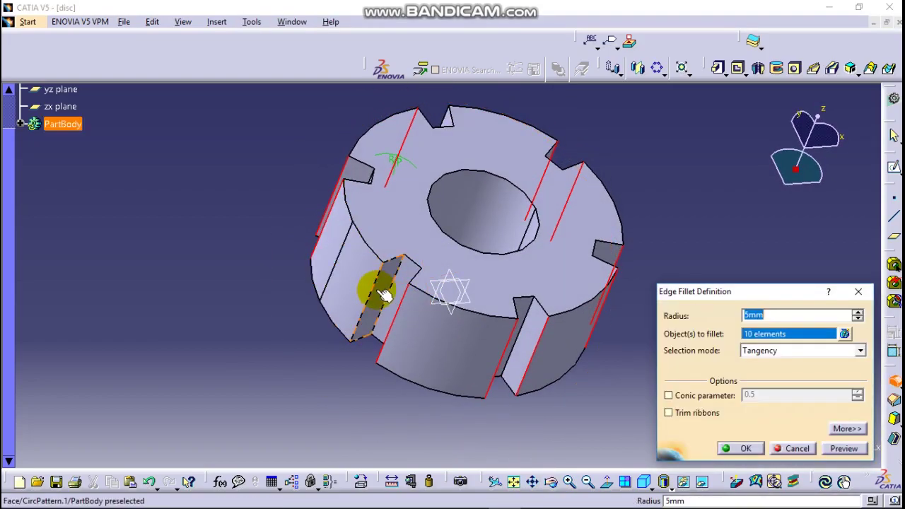
left_click(380, 292)
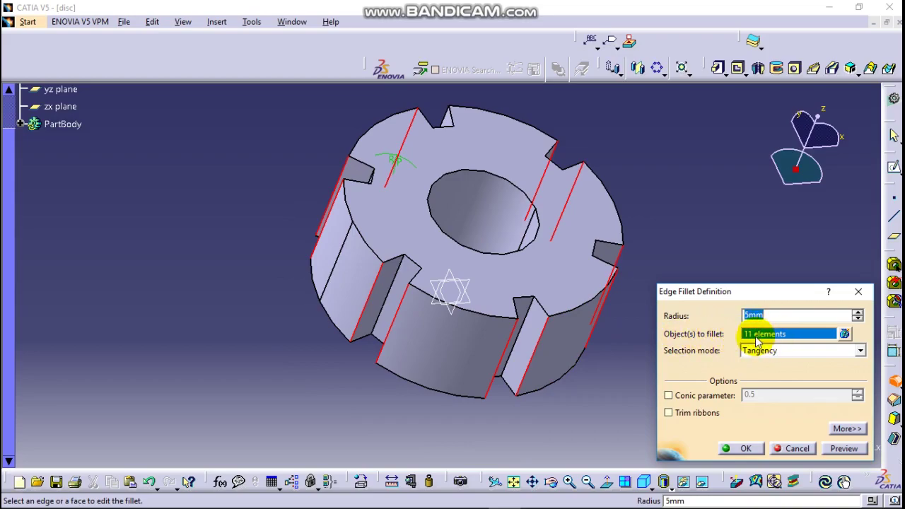
left_click(552, 481)
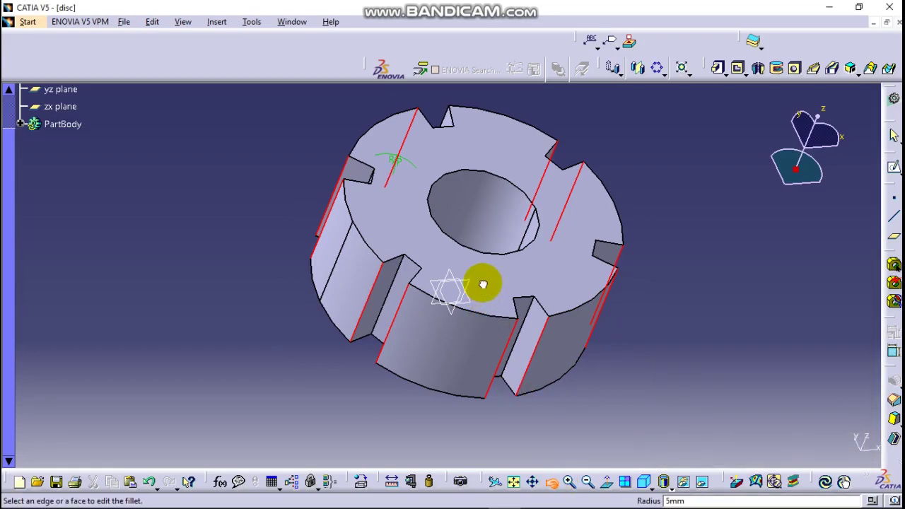
left_click_drag(481, 283, 531, 248)
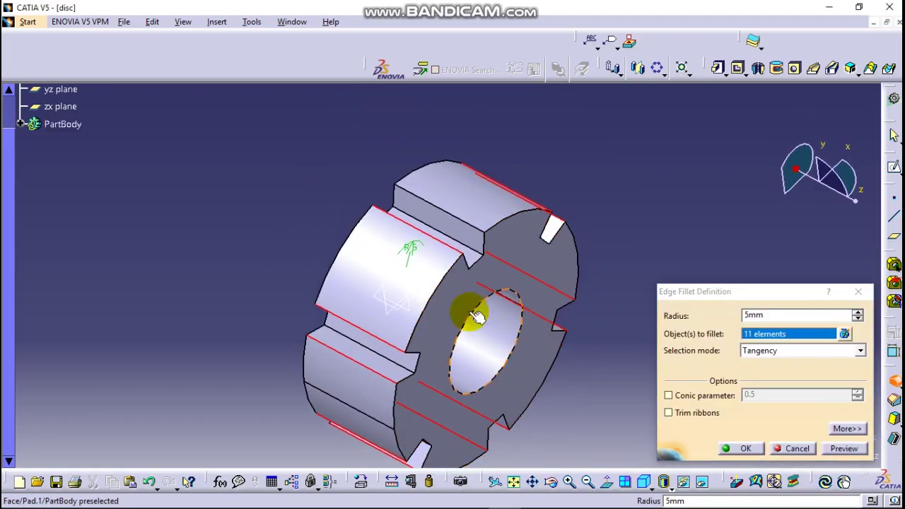
left_click(453, 217)
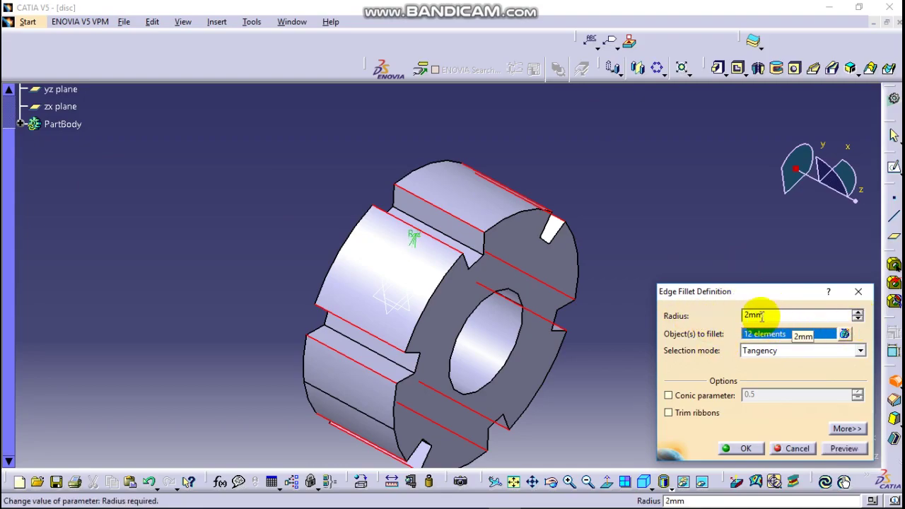
Apply the fillet with a 2 mm radius as EdgeFillet.1.
left_click(747, 449)
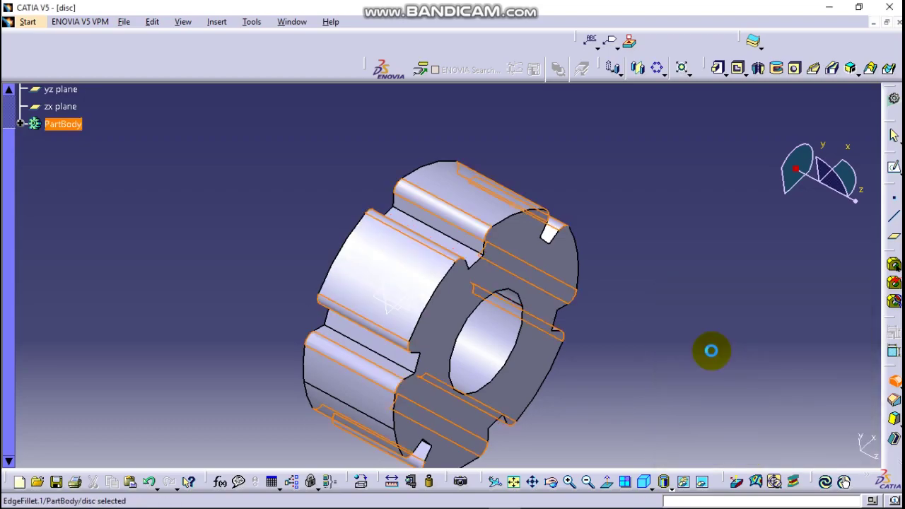
left_click(551, 482)
left_click_drag(583, 415, 601, 358)
left_click(610, 351)
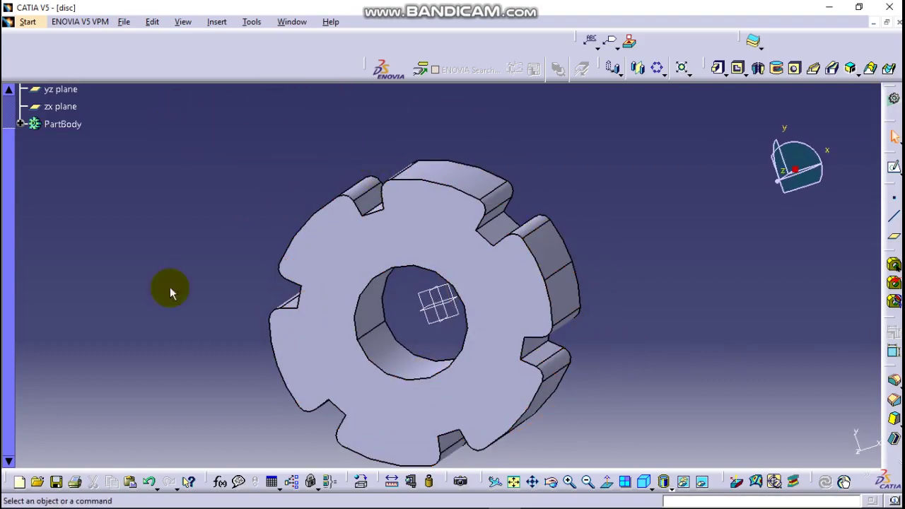
Save the part as disc.CATPart and hide the zx plane.
left_click(58, 483)
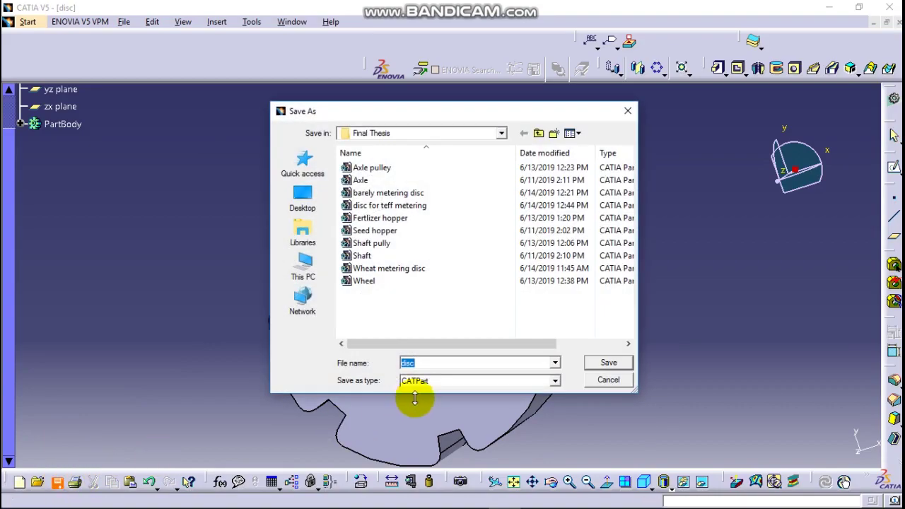
left_click(608, 362)
right_click(436, 311)
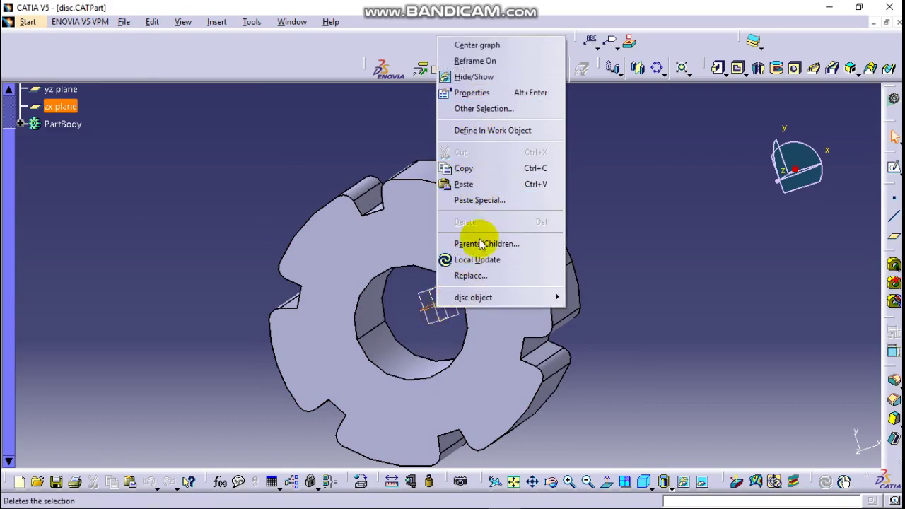
left_click(488, 77)
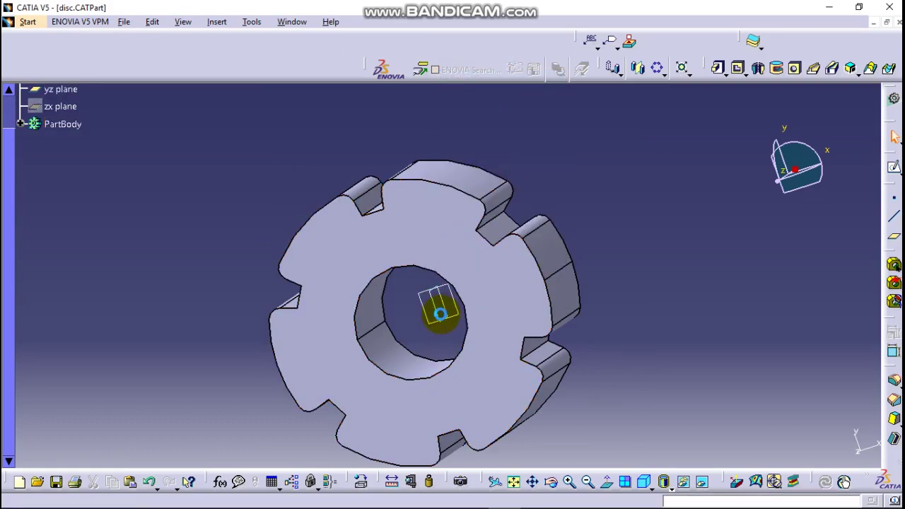
Hide the yz and xy reference planes.
right_click(437, 312)
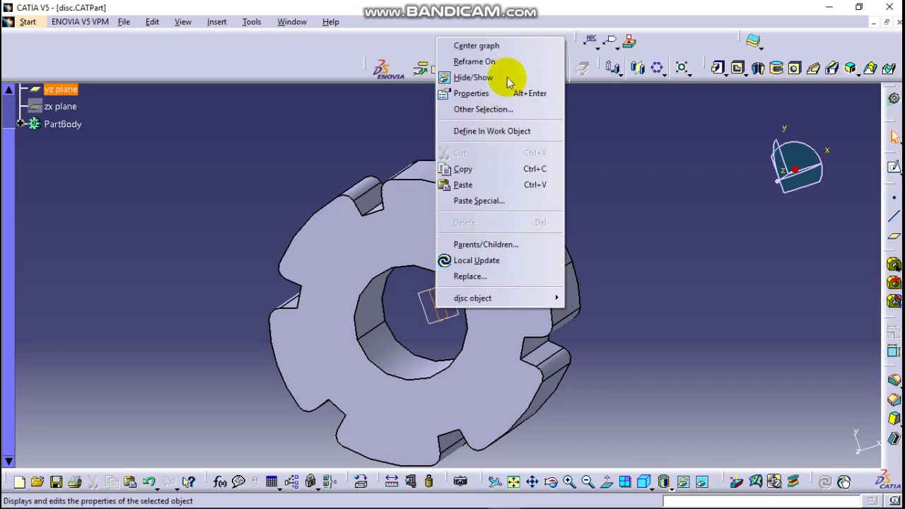
left_click(488, 76)
right_click(449, 323)
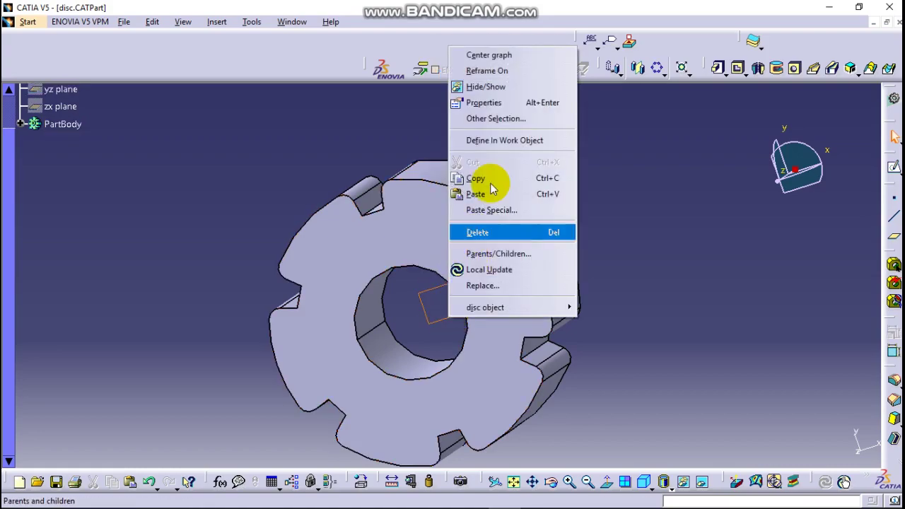
left_click(515, 87)
middle_click_drag(530, 165, 424, 297)
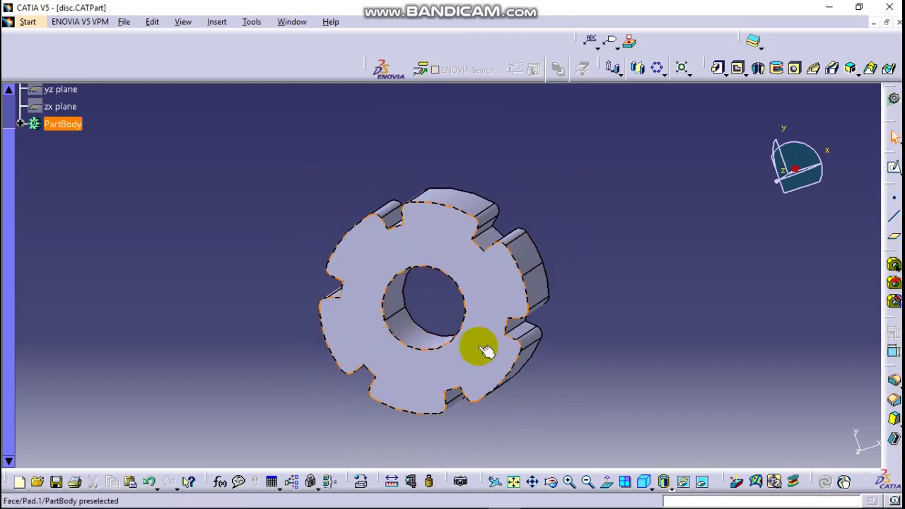